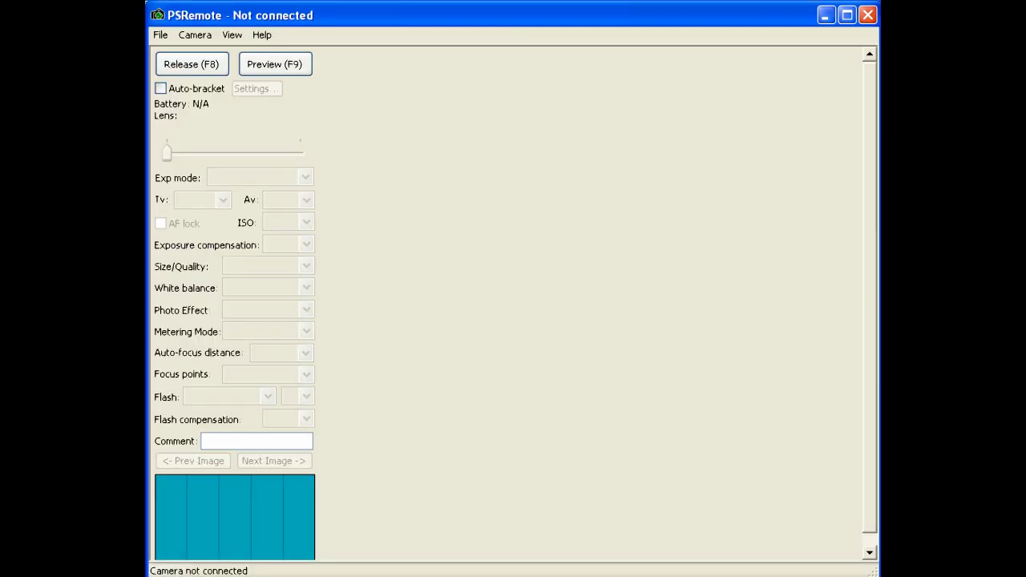
# Step: Confirm in PSRemote's custom layout printer info that the printable page is 1823 × 1232 pixels, then cancel
pyautogui.click(162, 37)
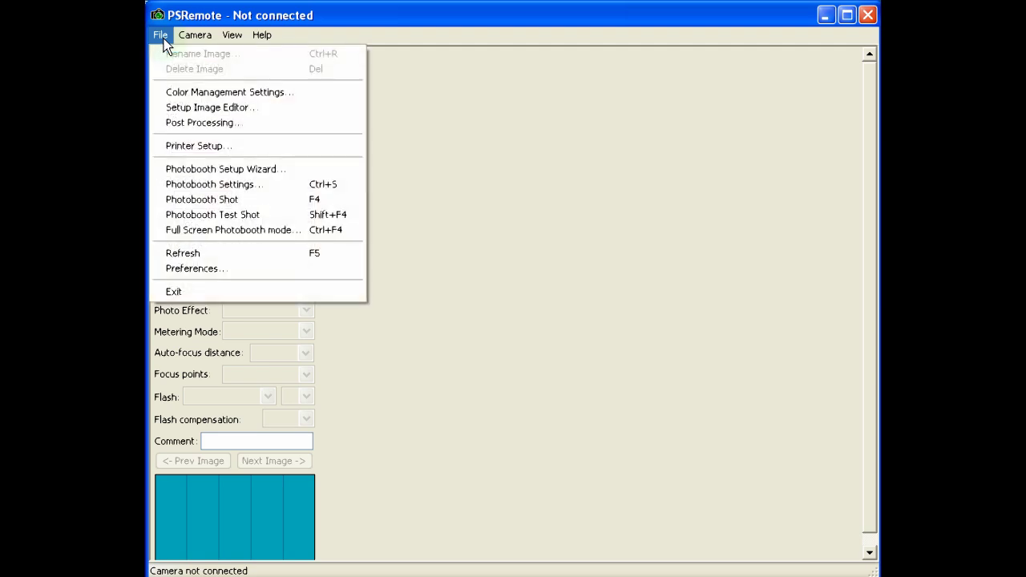
pyautogui.click(176, 187)
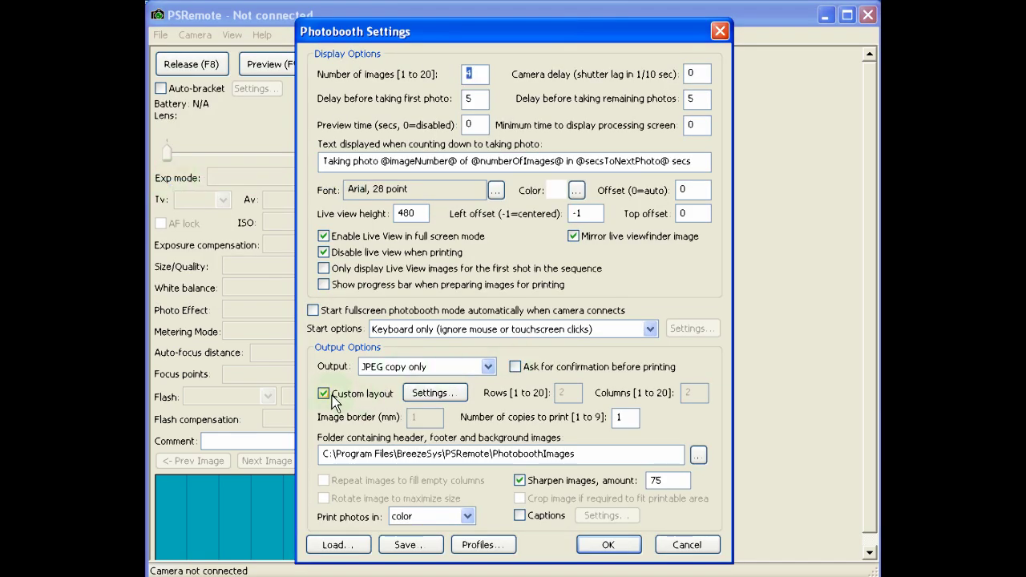
pyautogui.click(427, 396)
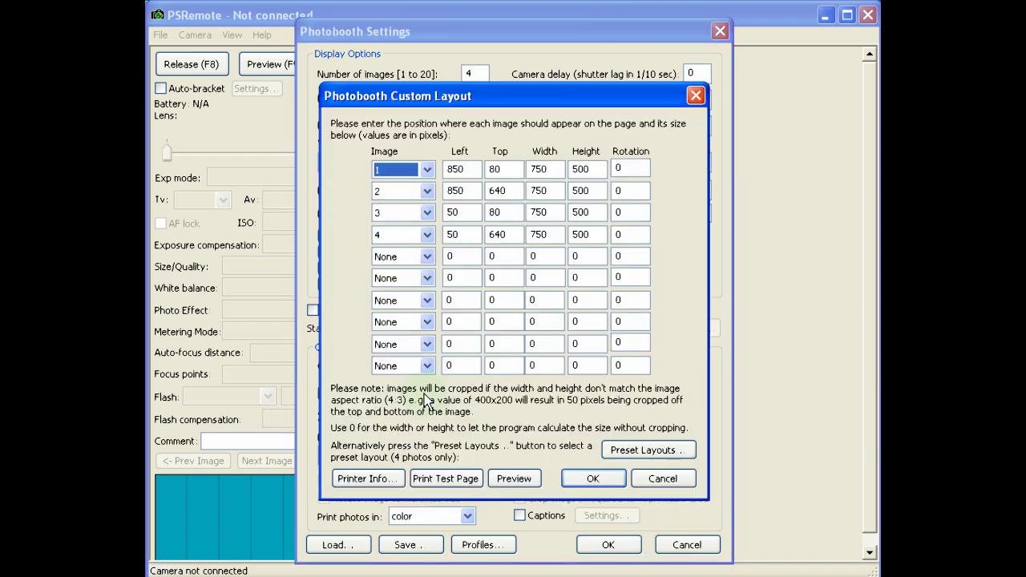
pyautogui.click(377, 481)
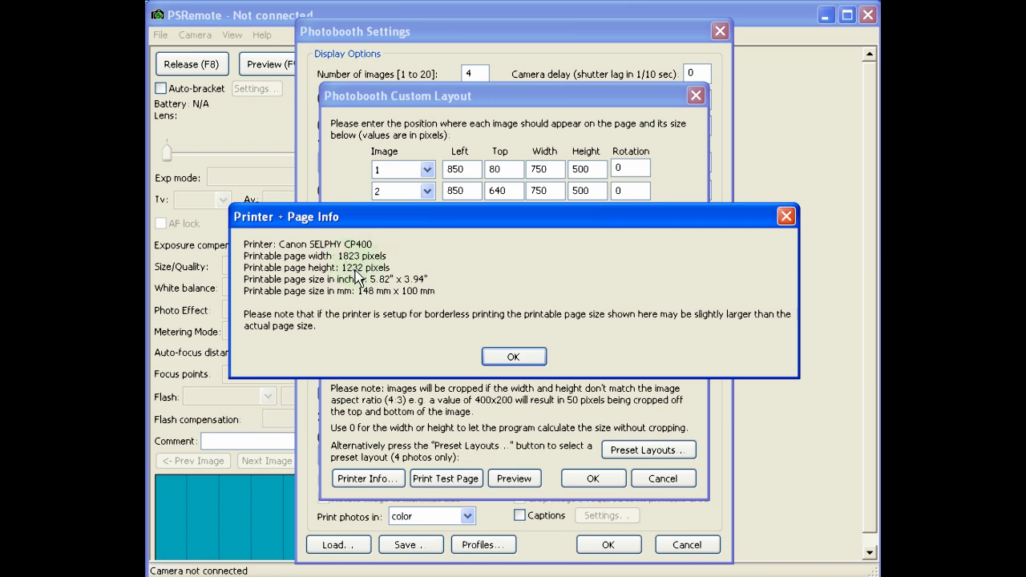
pyautogui.click(514, 357)
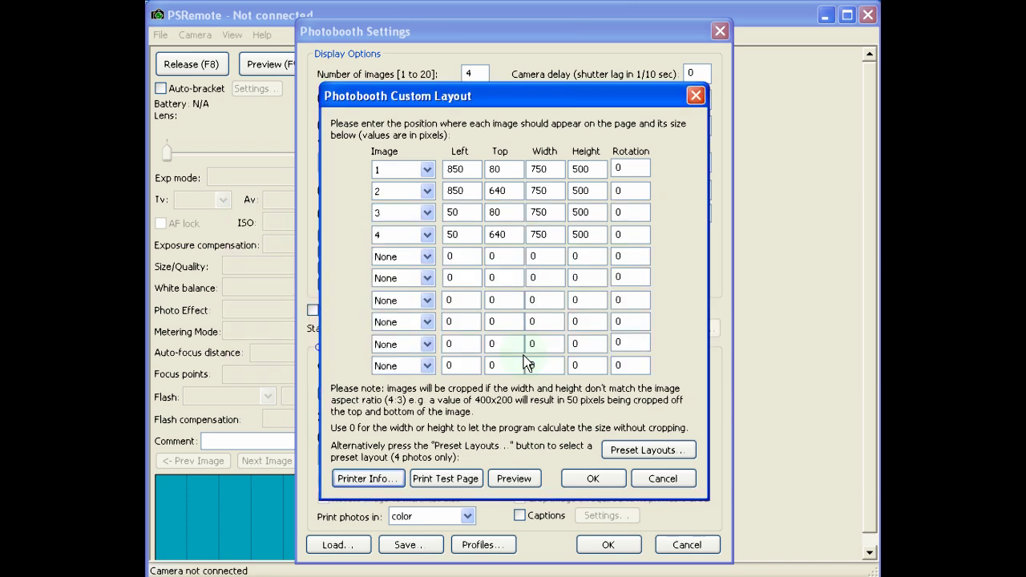
pyautogui.click(639, 481)
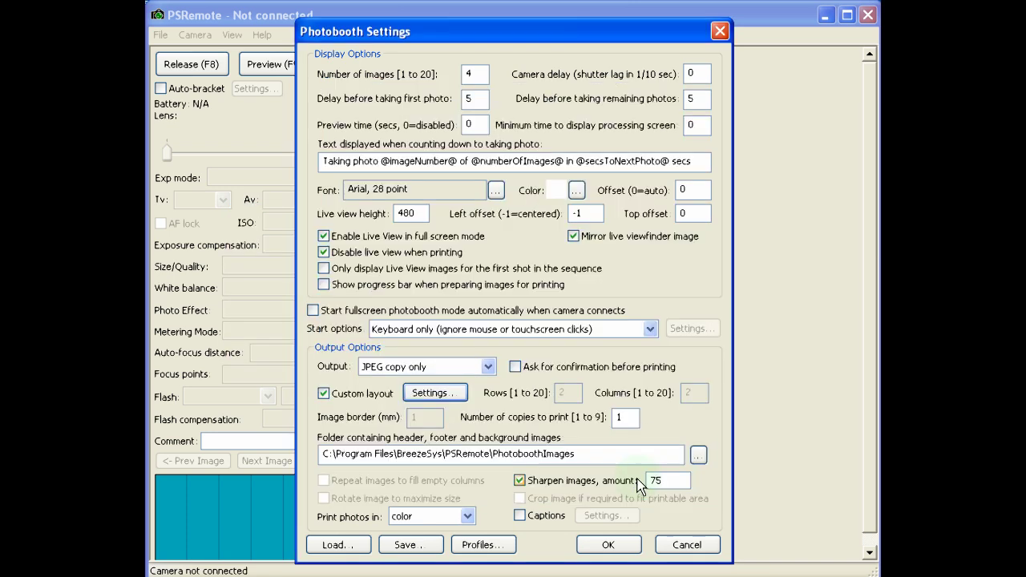
pyautogui.click(684, 546)
pyautogui.hotkey('alt', 'Tab')
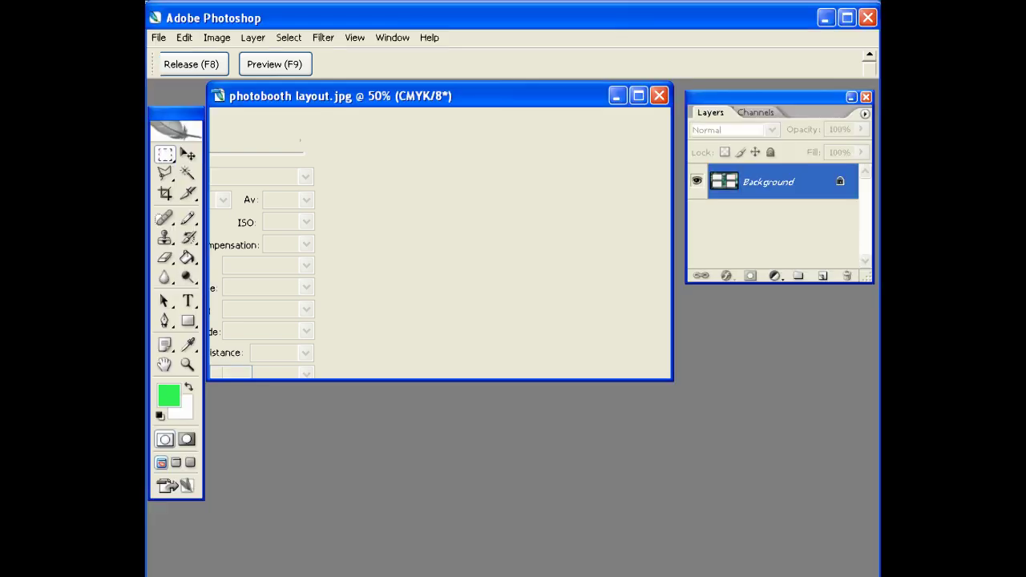
# Step: Create a new transparent 1823 × 1232 px, 300 ppi RGB document
pyautogui.click(158, 38)
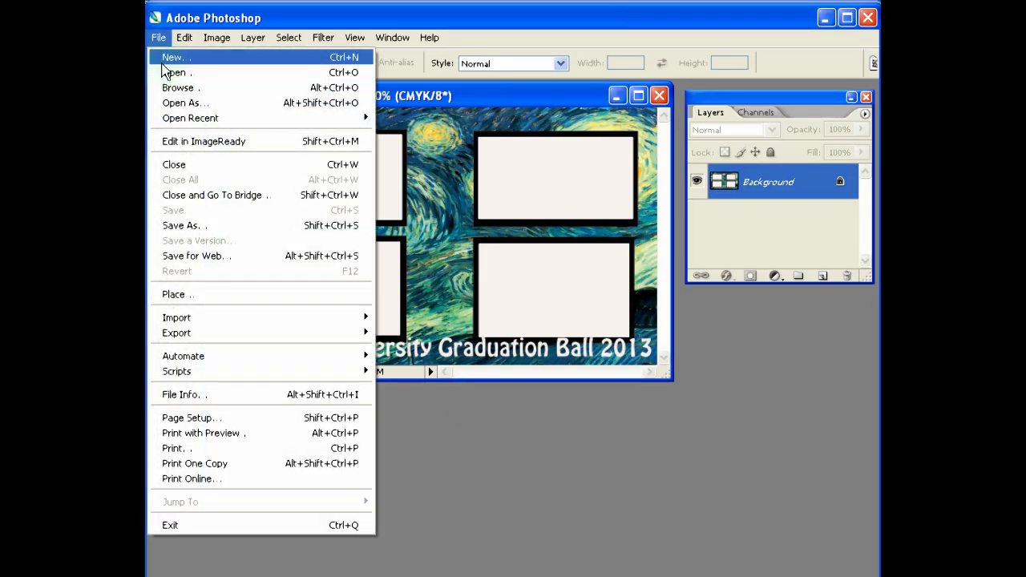
pyautogui.click(170, 57)
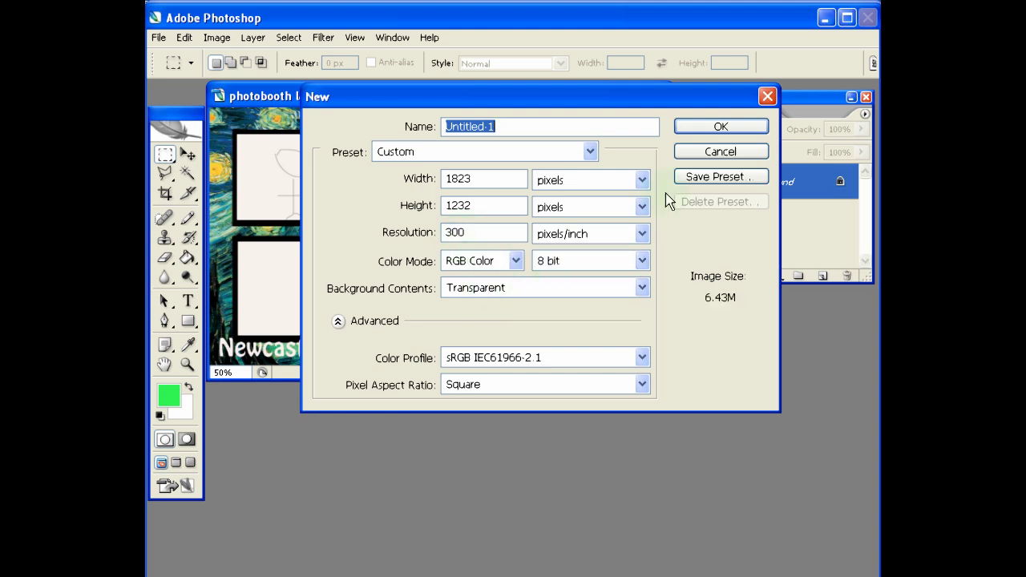
pyautogui.click(691, 128)
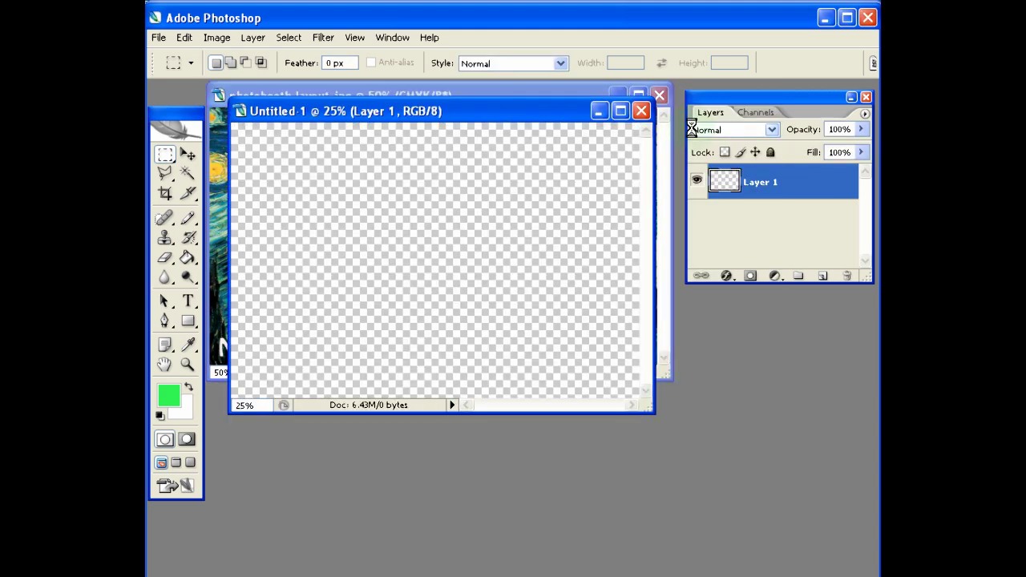
pyautogui.moveTo(651, 407); pyautogui.dragTo(730, 481)
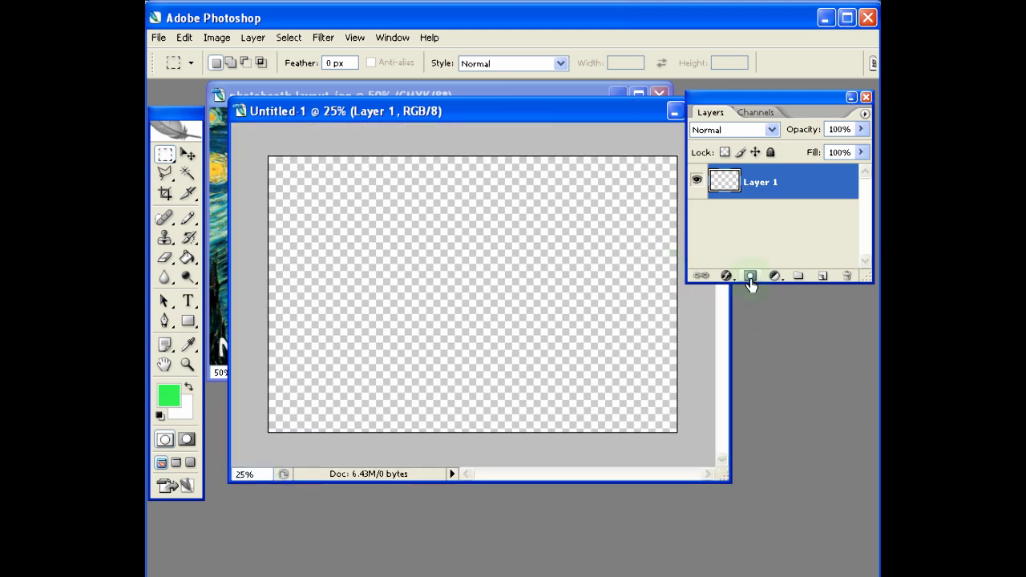
# Step: Duplicate Layer 1 as Layer 1 copy and reposition the new document window
pyautogui.moveTo(797, 183); pyautogui.dragTo(822, 276)
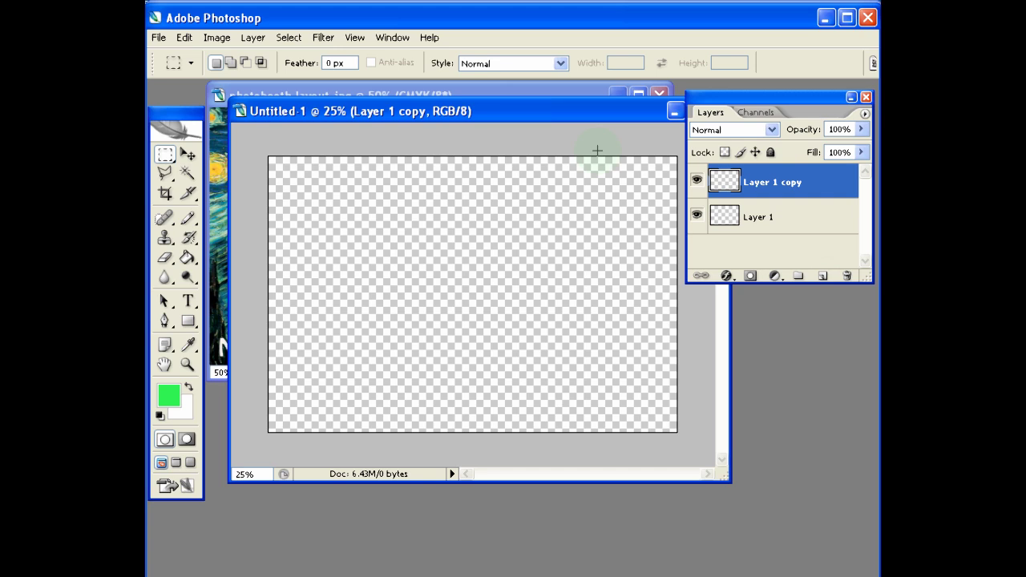
pyautogui.moveTo(561, 113); pyautogui.dragTo(538, 143)
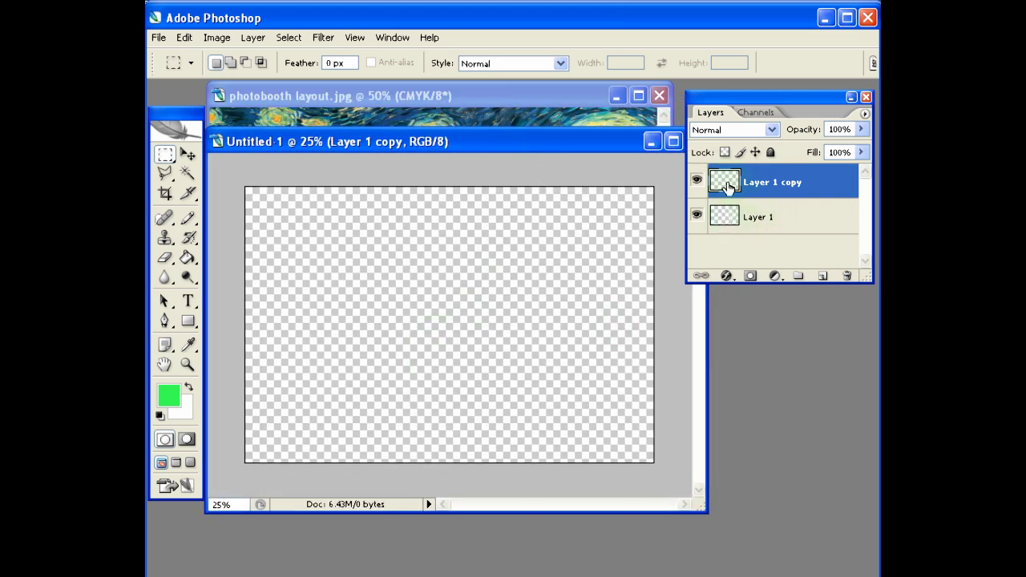
pyautogui.moveTo(591, 149); pyautogui.dragTo(589, 173)
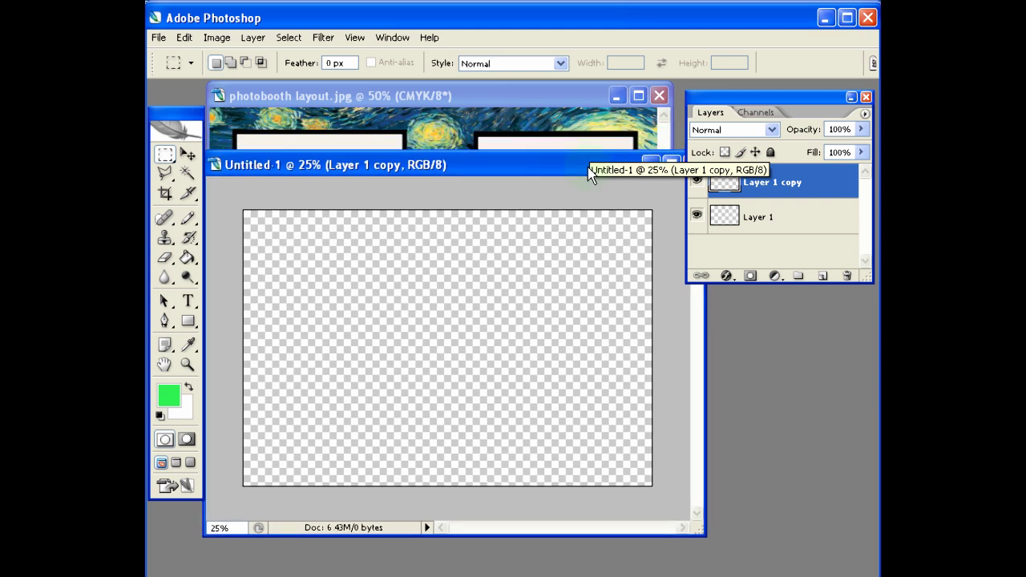
# Step: Sample the blue 346d92 from the photobooth image and paint-bucket fill Layer 1 copy with it
pyautogui.click(170, 396)
pyautogui.click(533, 120)
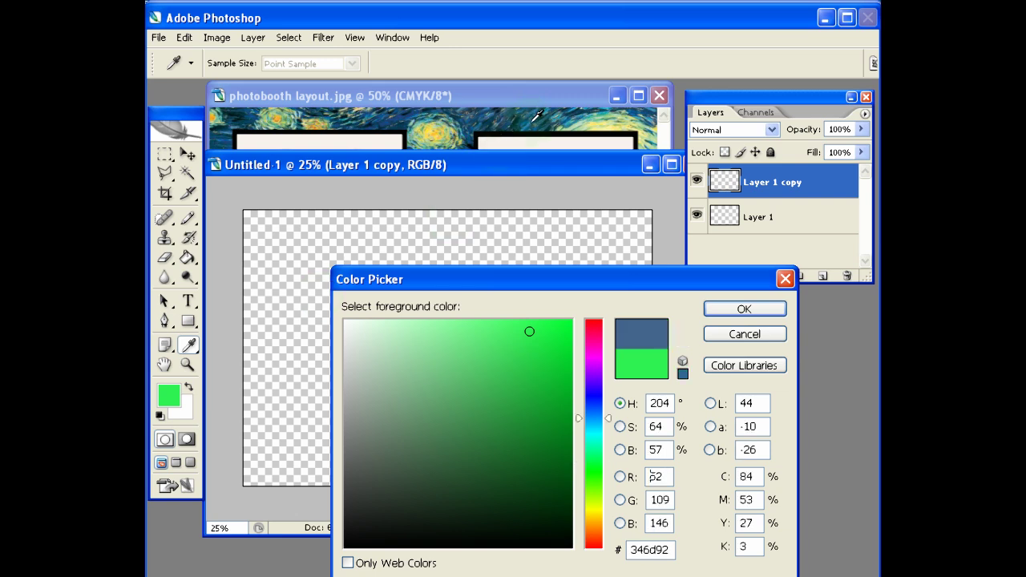
pyautogui.click(738, 309)
pyautogui.press('m')
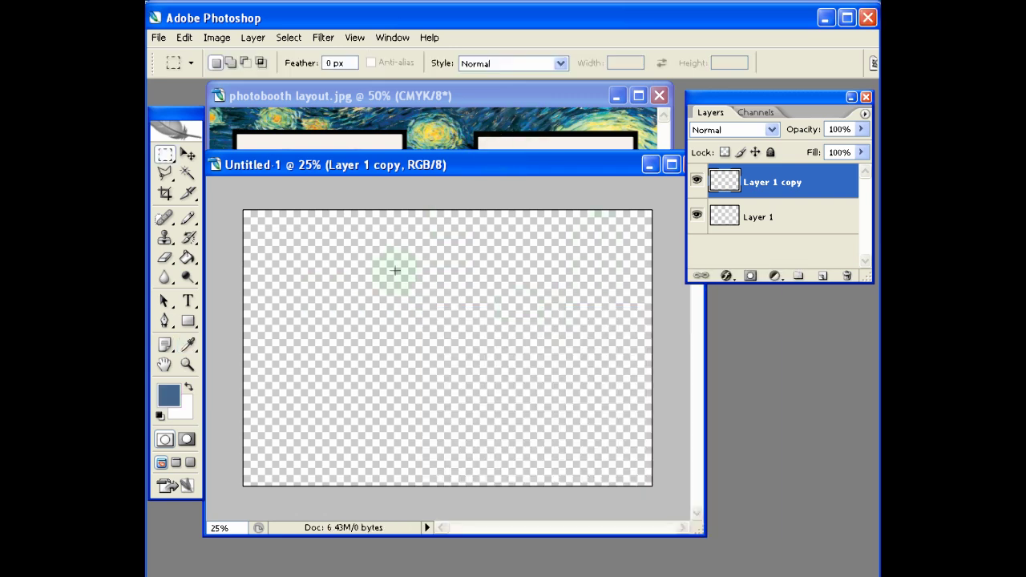
pyautogui.click(187, 258)
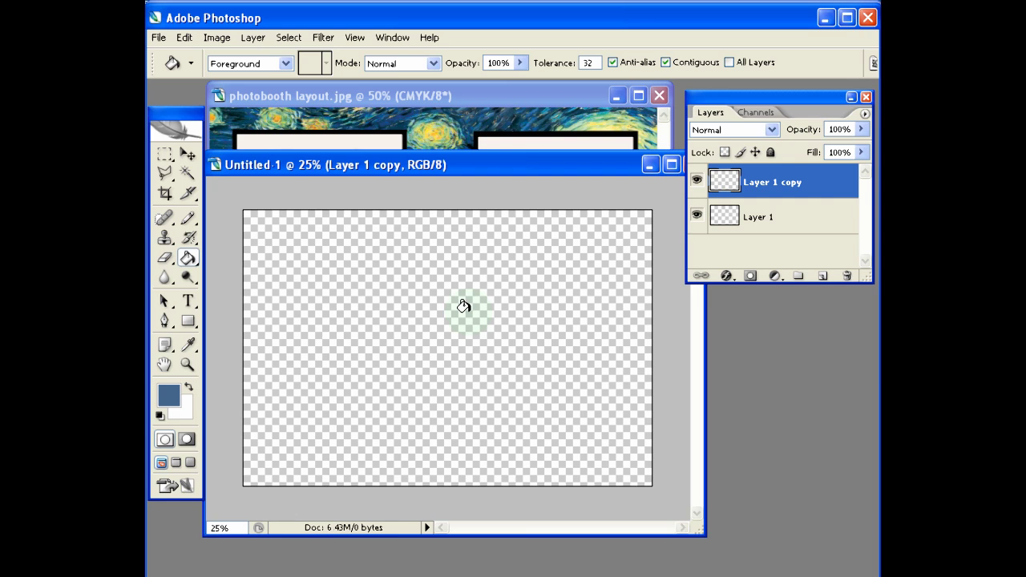
pyautogui.click(464, 306)
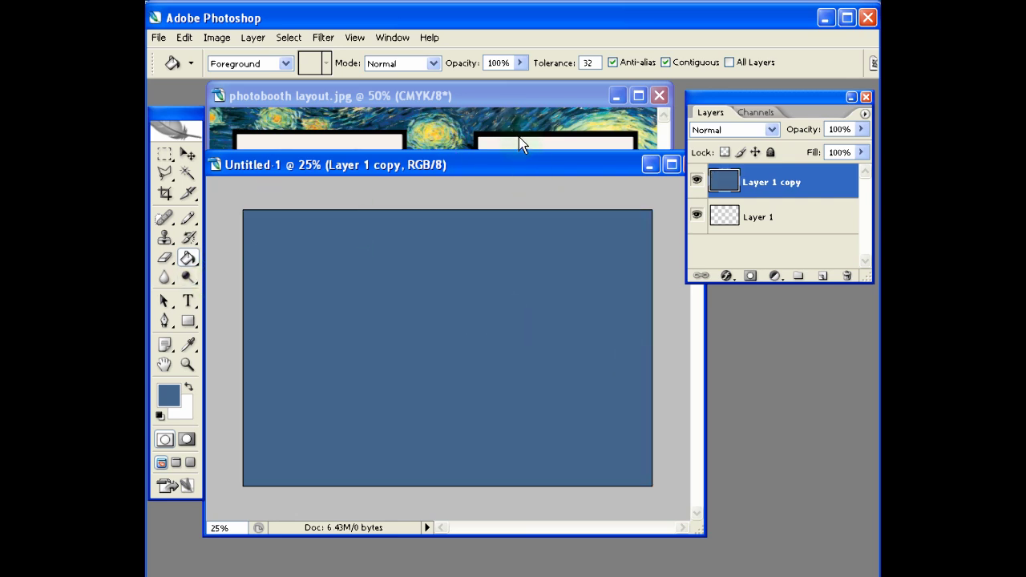
pyautogui.click(514, 106)
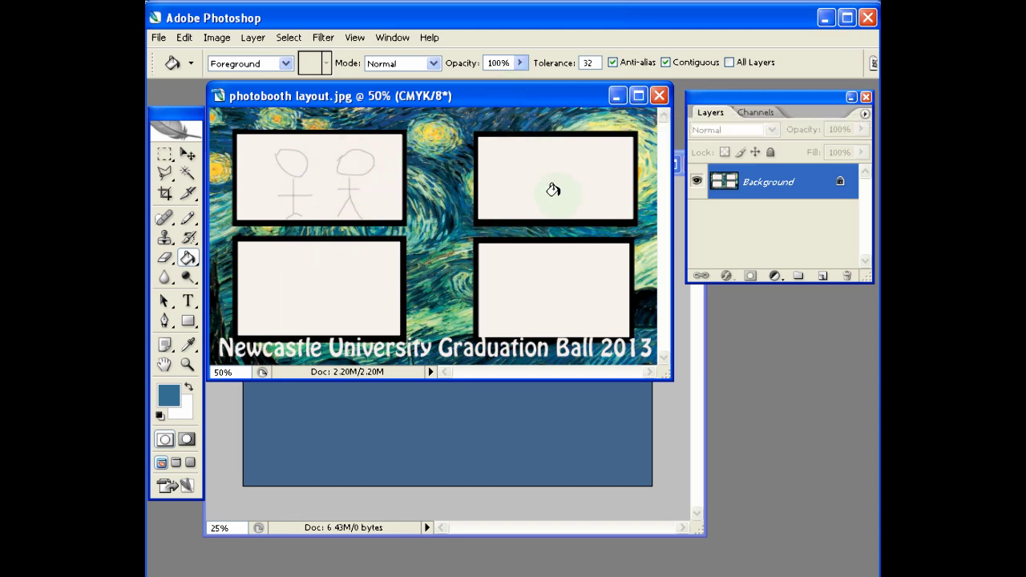
# Step: Add a vertical guide at 911.5 px and a horizontal guide at 616 px to quarter the canvas
pyautogui.click(662, 419)
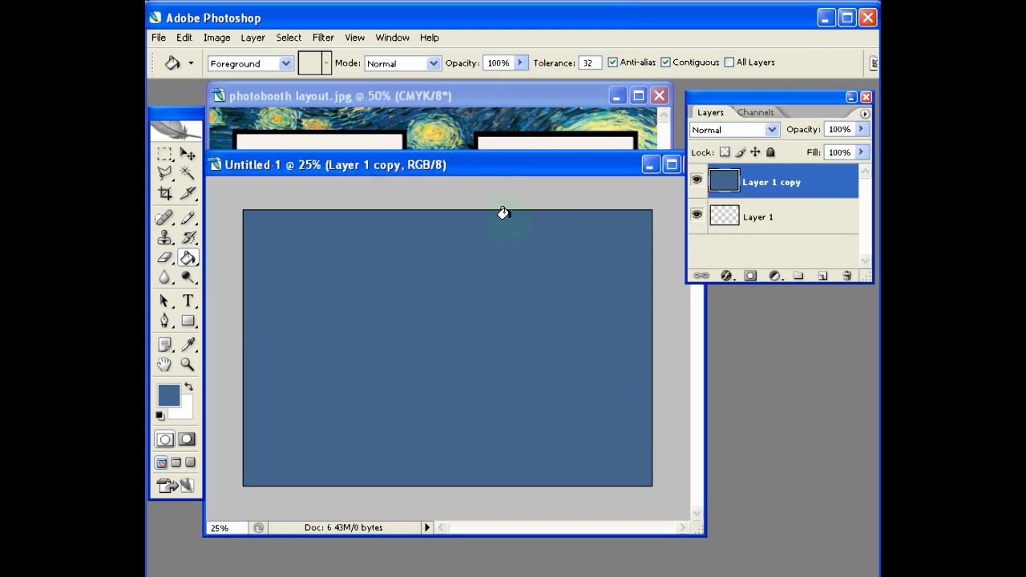
pyautogui.click(368, 42)
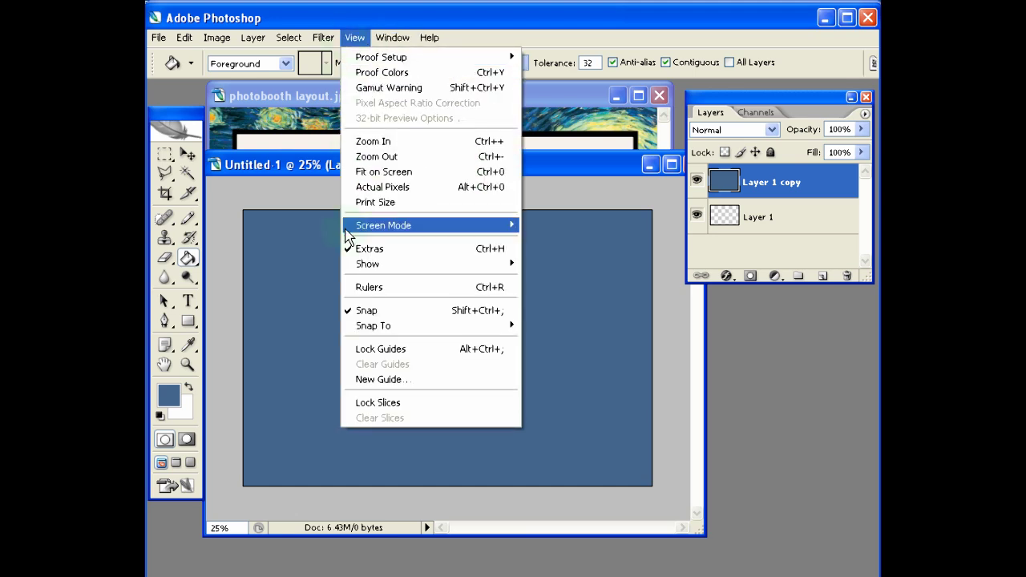
pyautogui.click(364, 381)
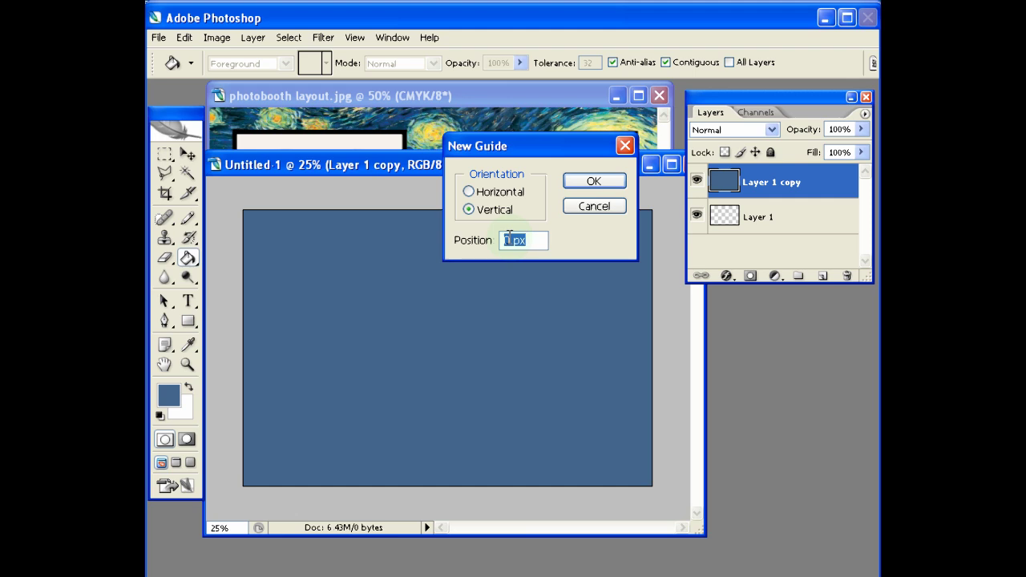
pyautogui.click(505, 239)
pyautogui.write('911.5')
pyautogui.click(598, 184)
pyautogui.click(361, 40)
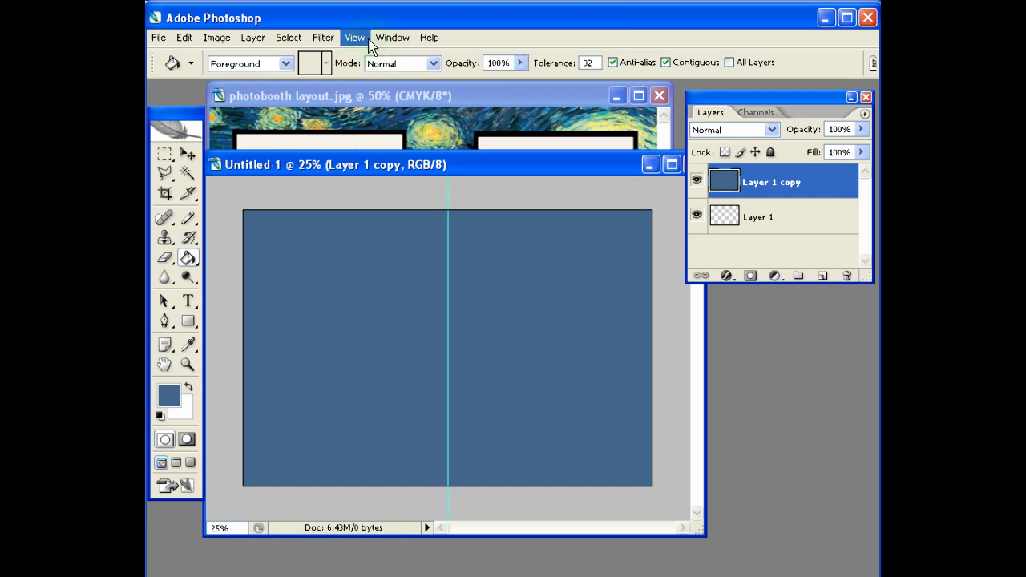
pyautogui.click(378, 379)
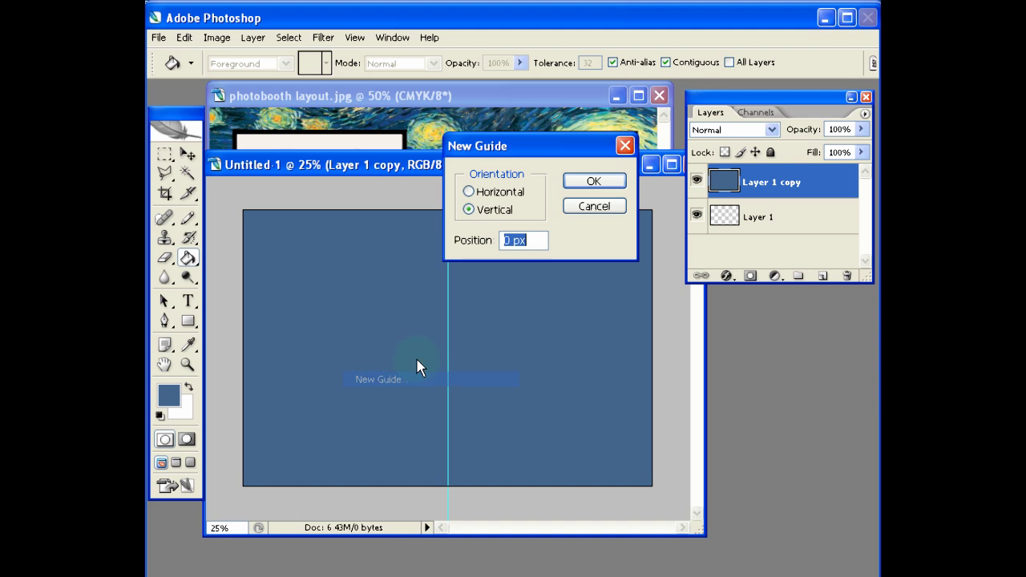
pyautogui.write('616')
pyautogui.click(481, 192)
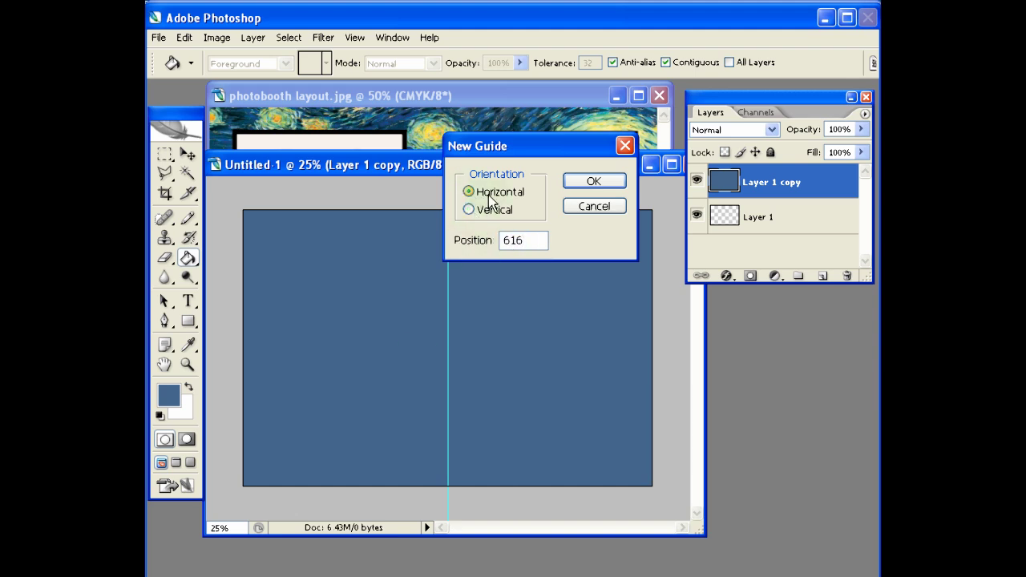
pyautogui.click(593, 181)
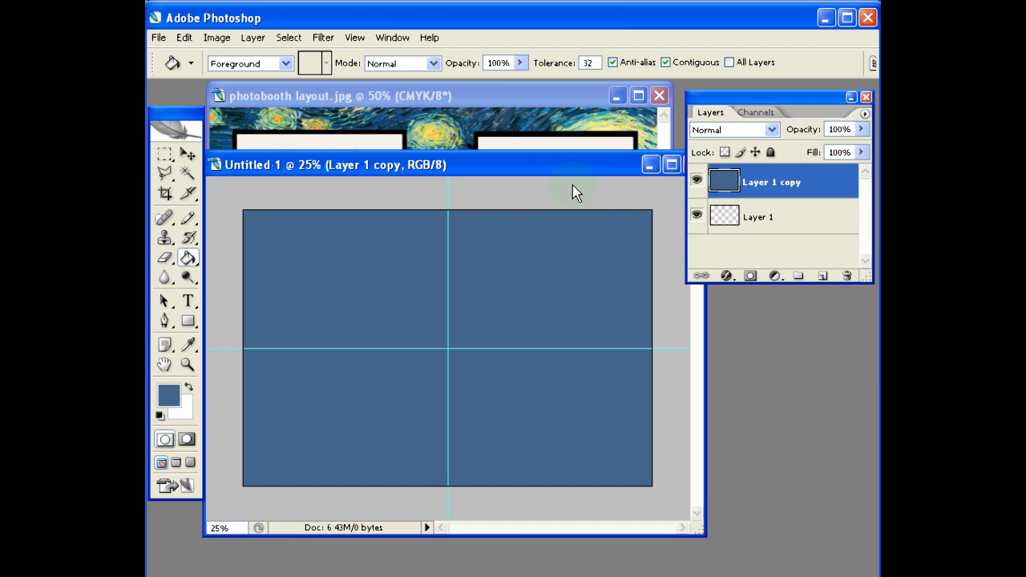
pyautogui.click(190, 322)
# Step: Set the foreground to bright green #2ef766 and draw a rectangle in the top-left quarter
pyautogui.click(175, 395)
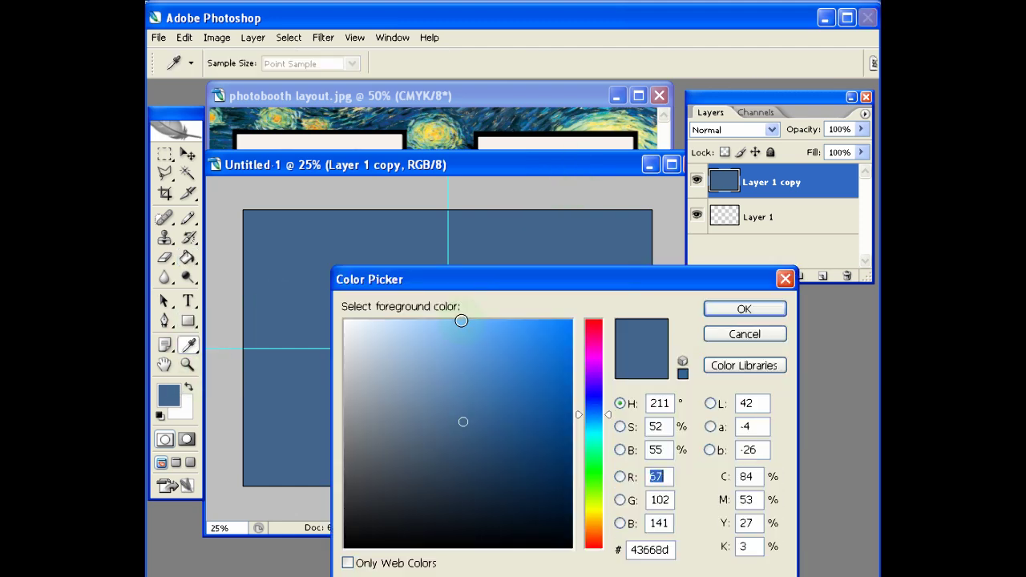
pyautogui.click(597, 463)
pyautogui.click(530, 327)
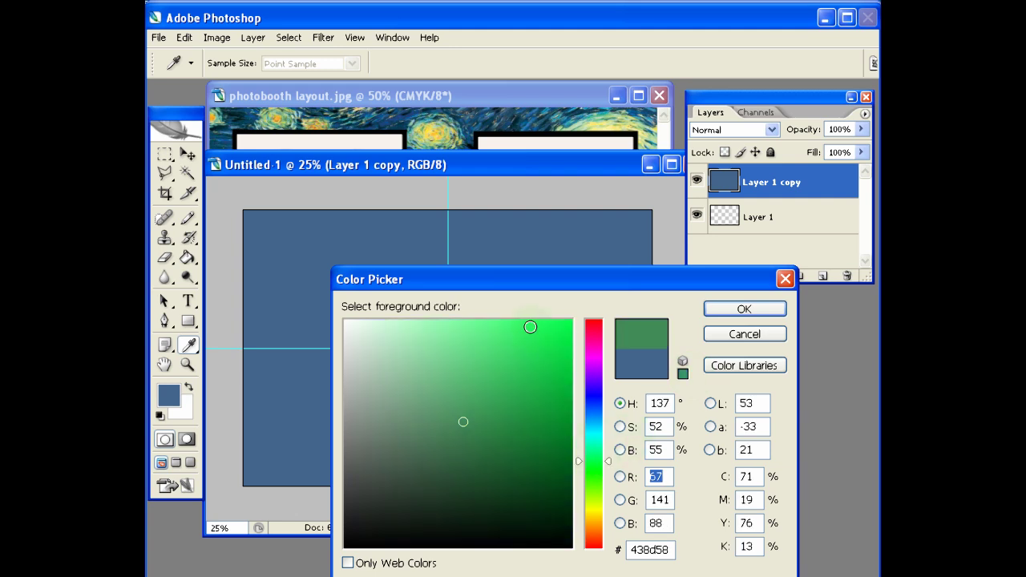
pyautogui.click(716, 309)
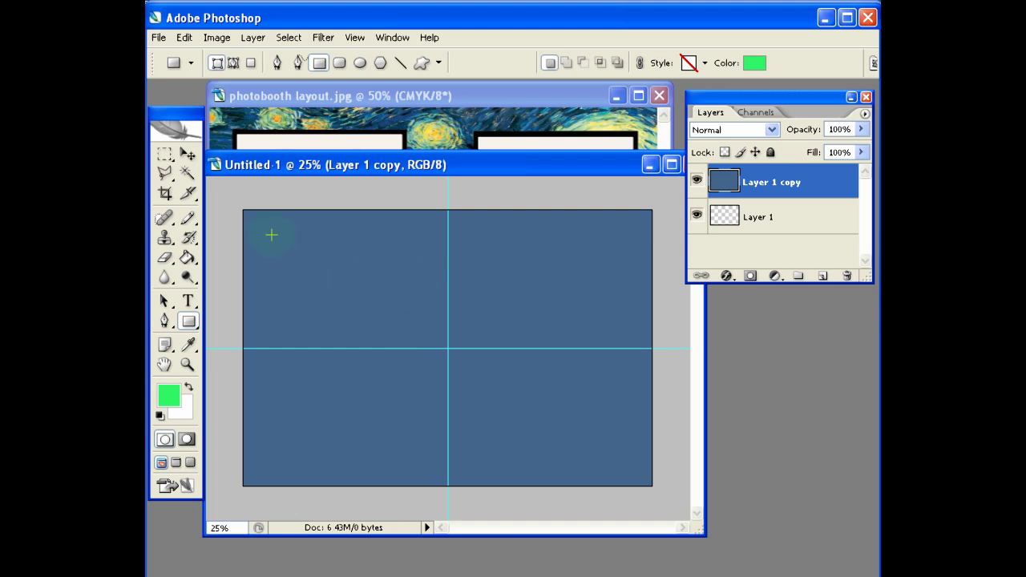
pyautogui.moveTo(276, 231); pyautogui.dragTo(440, 343)
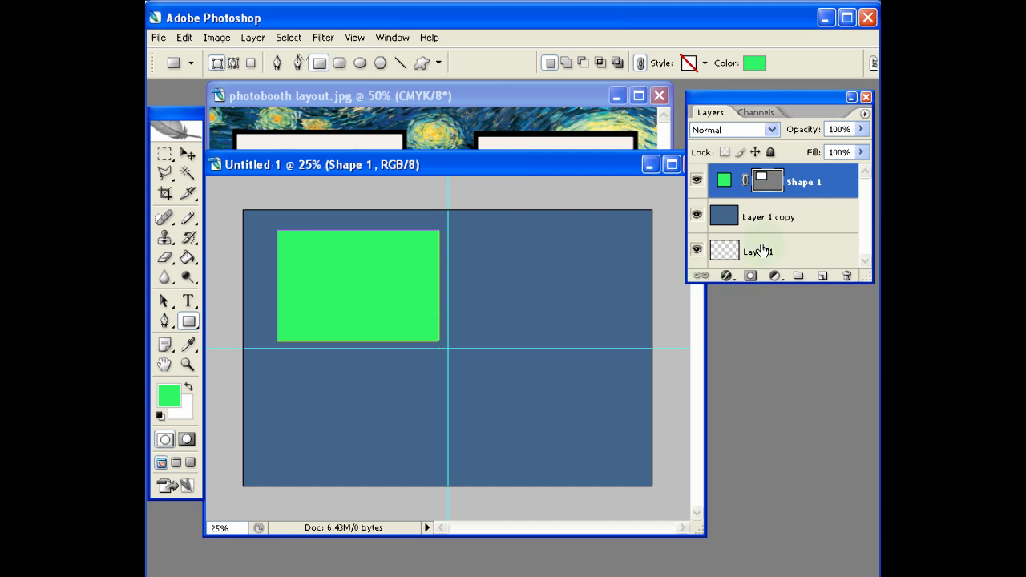
pyautogui.moveTo(804, 178); pyautogui.dragTo(823, 274)
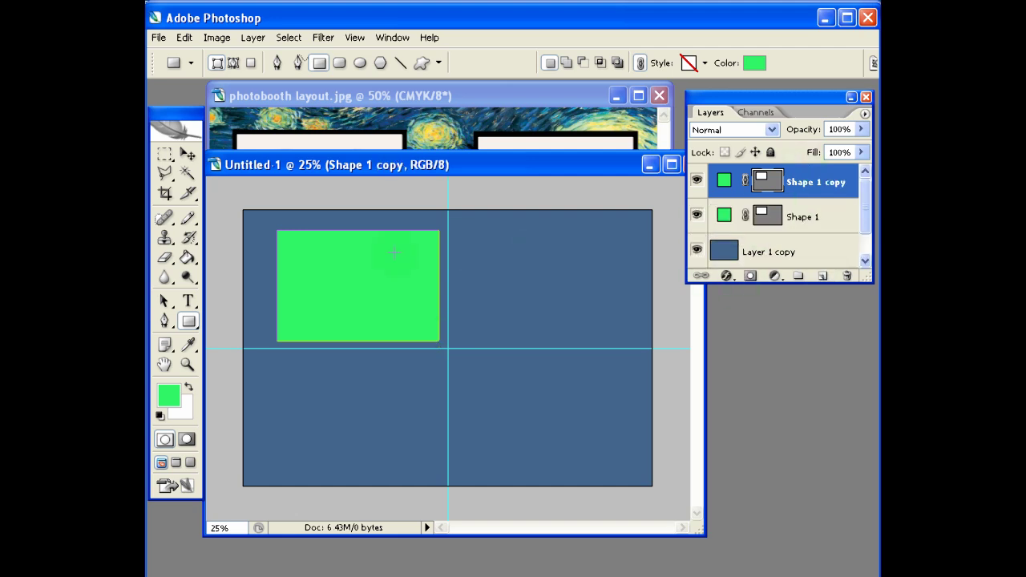
# Step: Copy the green rectangle and nudge the copy into the top-right quarter
pyautogui.click(189, 157)
pyautogui.moveTo(412, 291); pyautogui.dragTo(592, 297)
pyautogui.hotkey('shift', 'Up')
pyautogui.hotkey('shift', 'Up')
pyautogui.hotkey('shift', 'Up')
pyautogui.hotkey('shift', 'Up')
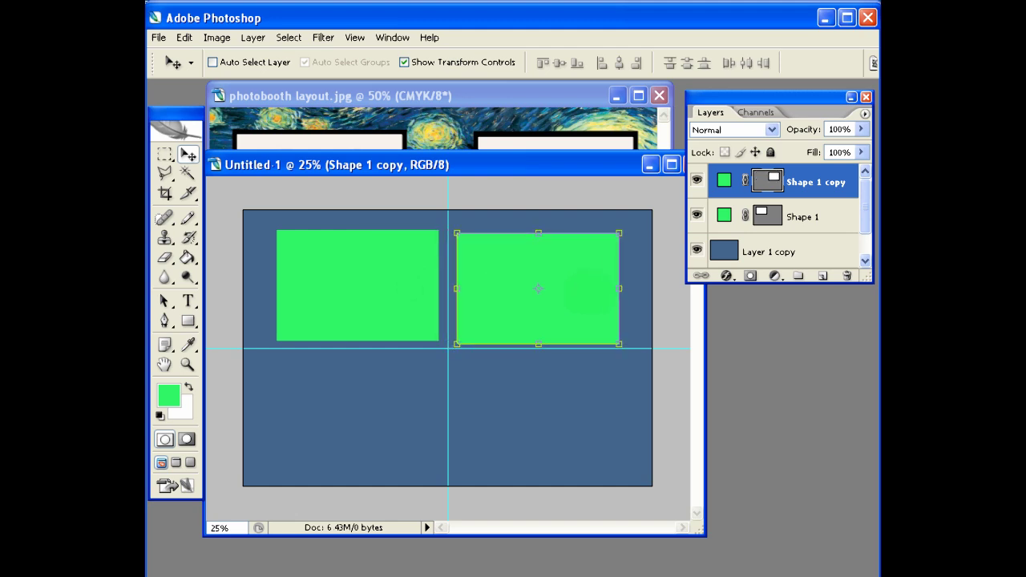
pyautogui.hotkey('shift', 'Right')
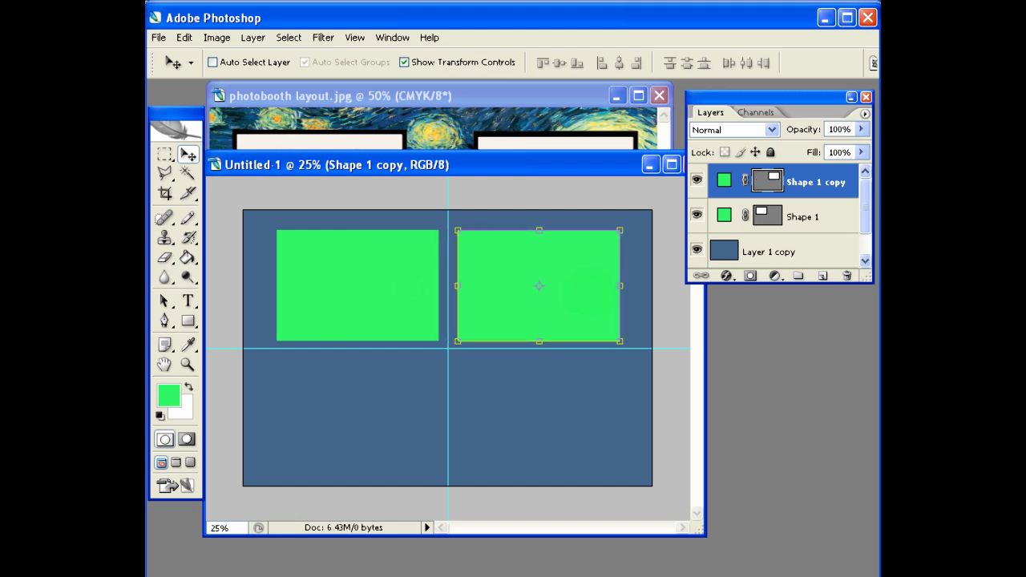
pyautogui.hotkey('shift', 'Right')
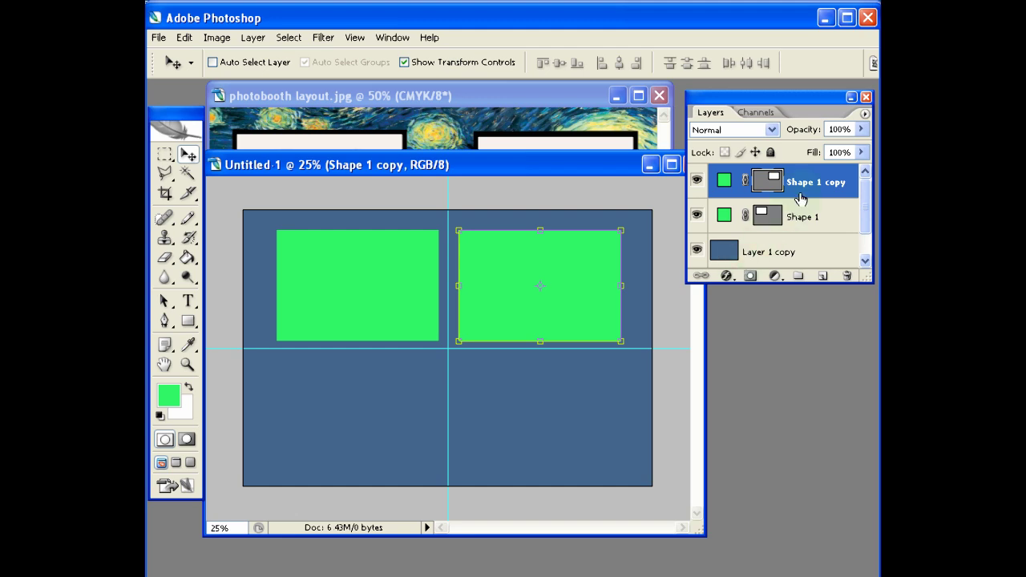
# Step: Duplicate the rectangle again and place it in the bottom-right quarter
pyautogui.moveTo(800, 199); pyautogui.dragTo(822, 275)
pyautogui.moveTo(586, 291); pyautogui.dragTo(594, 394)
pyautogui.hotkey('shift', 'Down')
pyautogui.hotkey('shift', 'Down')
pyautogui.hotkey('shift', 'Down')
pyautogui.hotkey('shift', 'Down')
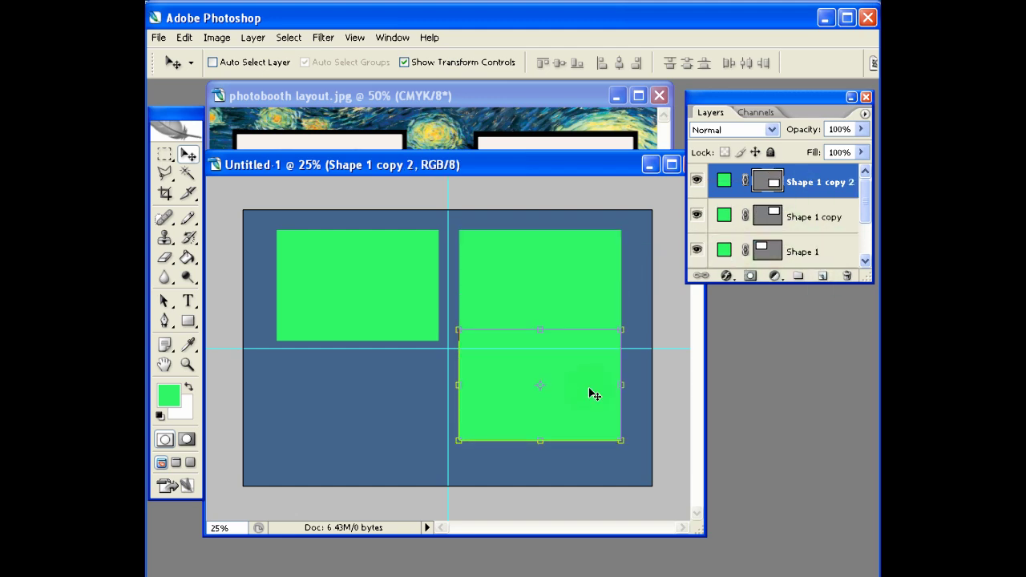
pyautogui.hotkey('shift', 'Down')
pyautogui.hotkey('shift', 'Down')
pyautogui.hotkey('shift', 'Down')
pyautogui.hotkey('shift', 'Down')
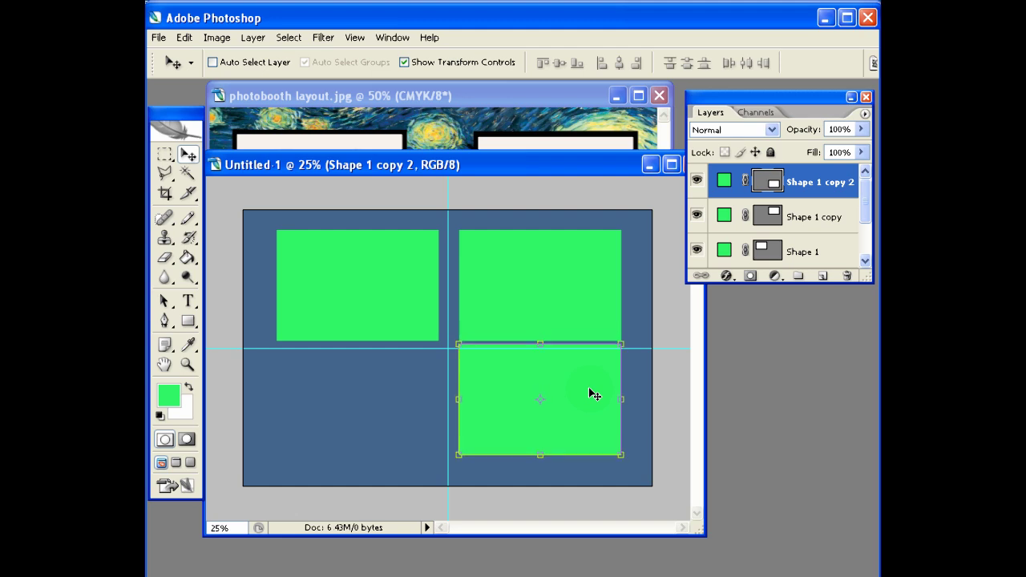
pyautogui.hotkey('shift', 'Down')
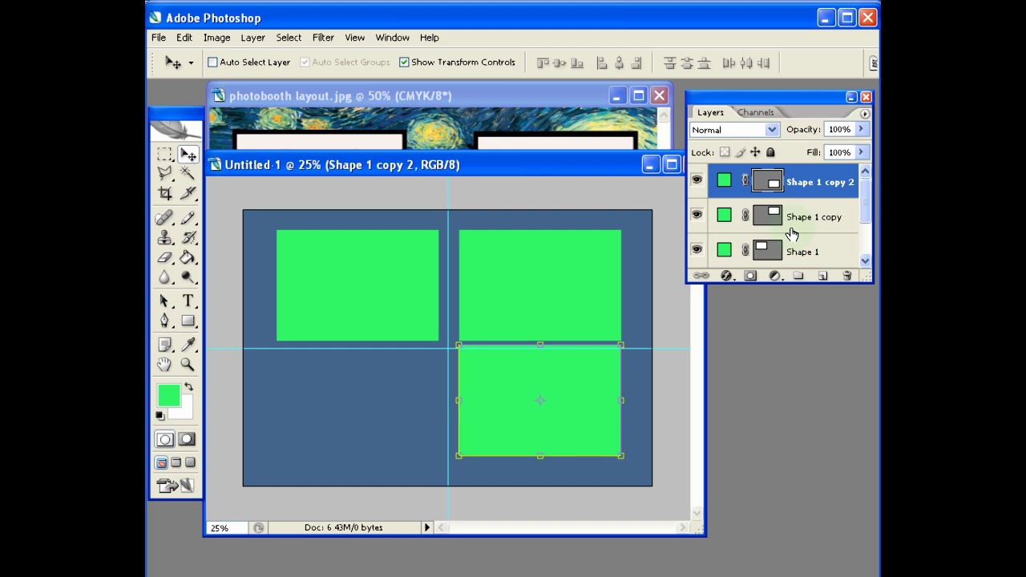
# Step: Make a fourth copy with Ctrl+J and position it in the bottom-left quarter
pyautogui.hotkey('ctrl', 'j')
pyautogui.moveTo(589, 422); pyautogui.dragTo(415, 420)
pyautogui.press('Left')
pyautogui.press('Left')
pyautogui.press('Left')
pyautogui.press('Left')
pyautogui.press('Left')
pyautogui.press('Left')
pyautogui.press('Left')
pyautogui.press('Left')
pyautogui.press('Left')
pyautogui.press('Left')
pyautogui.press('Left')
pyautogui.press('Left')
pyautogui.press('Left')
pyautogui.press('Left')
pyautogui.press('Left')
pyautogui.press('Left')
pyautogui.press('Left')
pyautogui.press('Left')
pyautogui.press('Left')
pyautogui.press('Left')
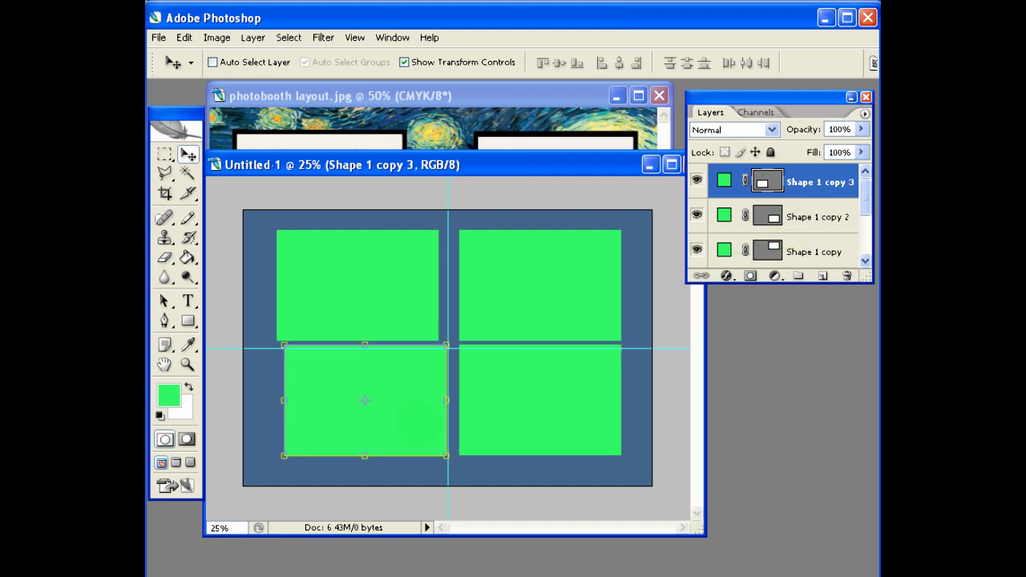
pyautogui.press('Left')
pyautogui.press('Left')
pyautogui.press('Left')
pyautogui.press('Left')
pyautogui.press('Left')
pyautogui.press('Left')
pyautogui.press('Left')
pyautogui.press('Left')
pyautogui.press('Left')
pyautogui.press('Left')
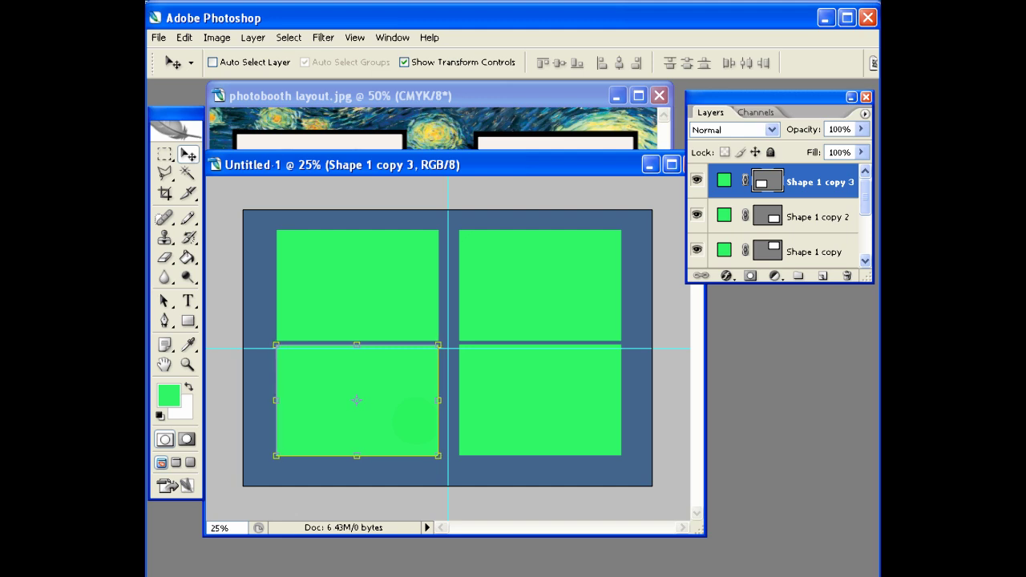
pyautogui.press('Up')
pyautogui.press('Up')
pyautogui.press('Up')
pyautogui.press('Up')
pyautogui.press('Up')
pyautogui.press('Up')
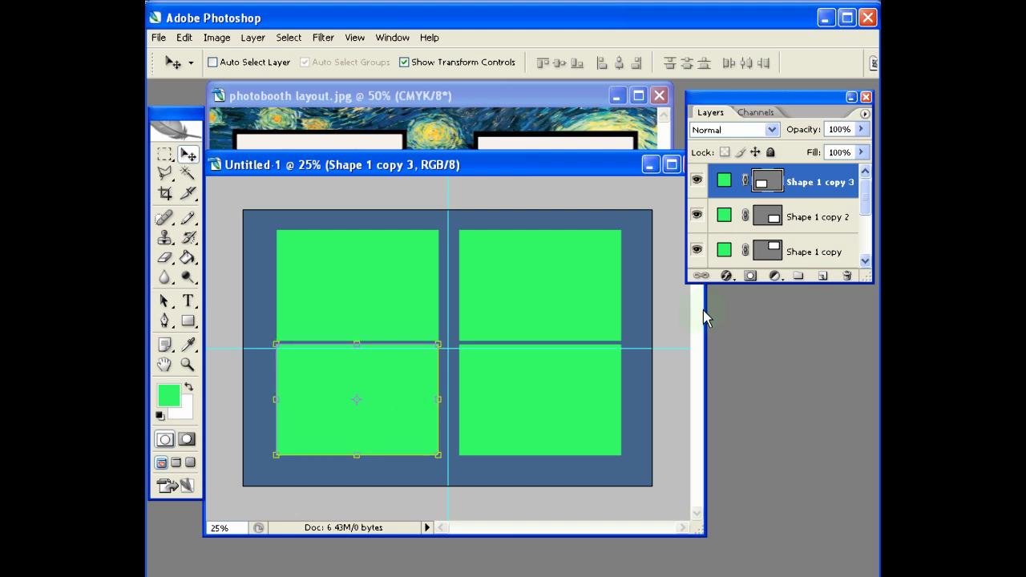
pyautogui.moveTo(865, 207); pyautogui.dragTo(864, 245)
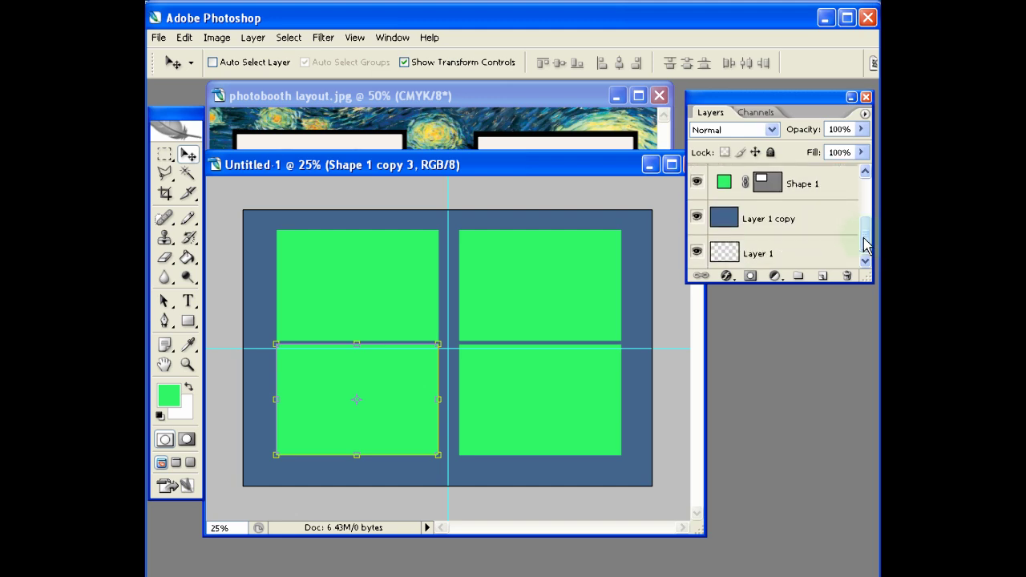
# Step: On Layer 1 copy, marquee-select and clear the blue beneath each green square
pyautogui.click(756, 220)
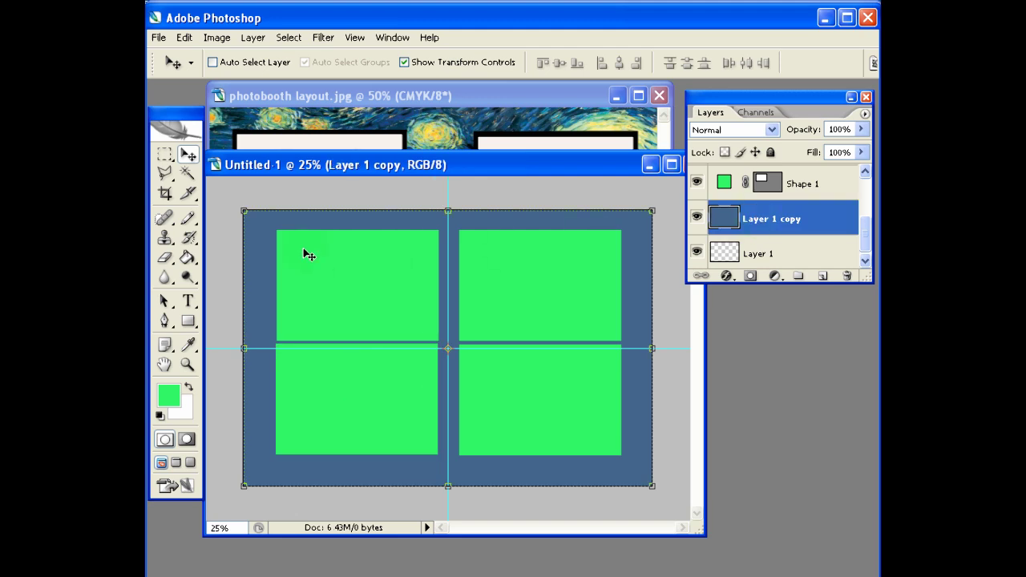
pyautogui.click(165, 153)
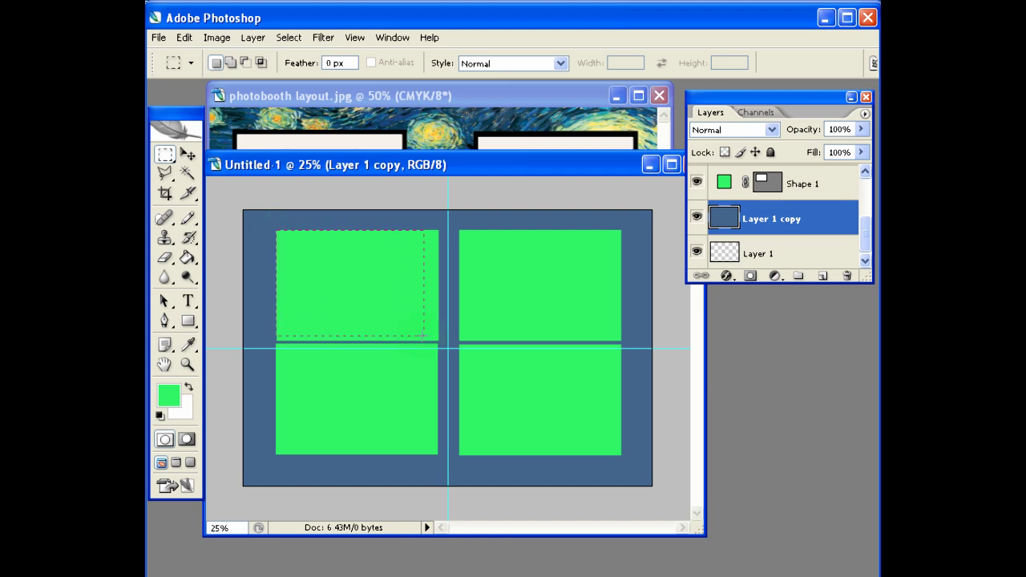
pyautogui.moveTo(436, 340); pyautogui.dragTo(438, 338)
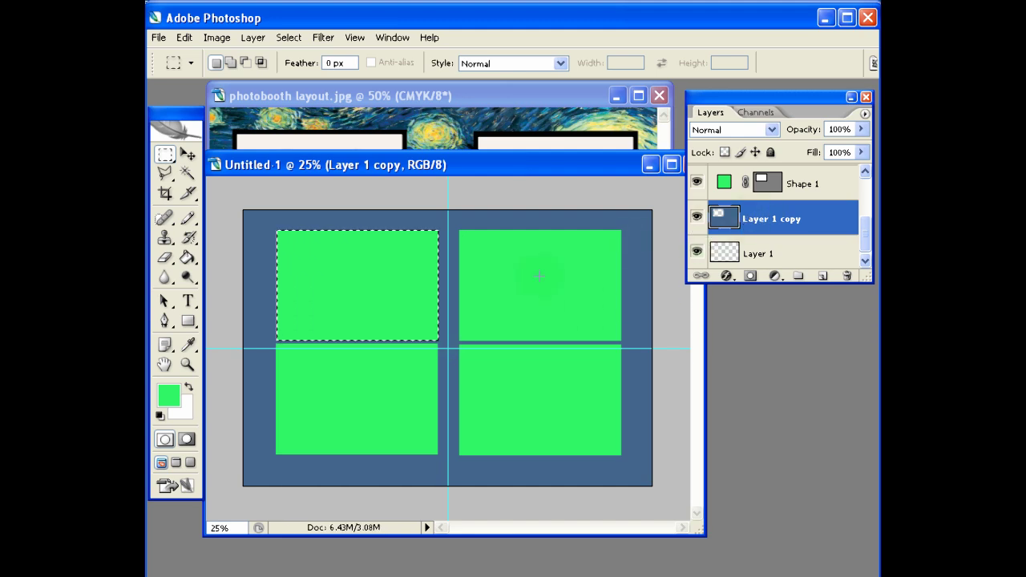
pyautogui.moveTo(390, 279); pyautogui.dragTo(561, 279)
pyautogui.press('Up')
pyautogui.press('Up')
pyautogui.press('Up')
pyautogui.press('Up')
pyautogui.press('Up')
pyautogui.press('Up')
pyautogui.press('Up')
pyautogui.press('Up')
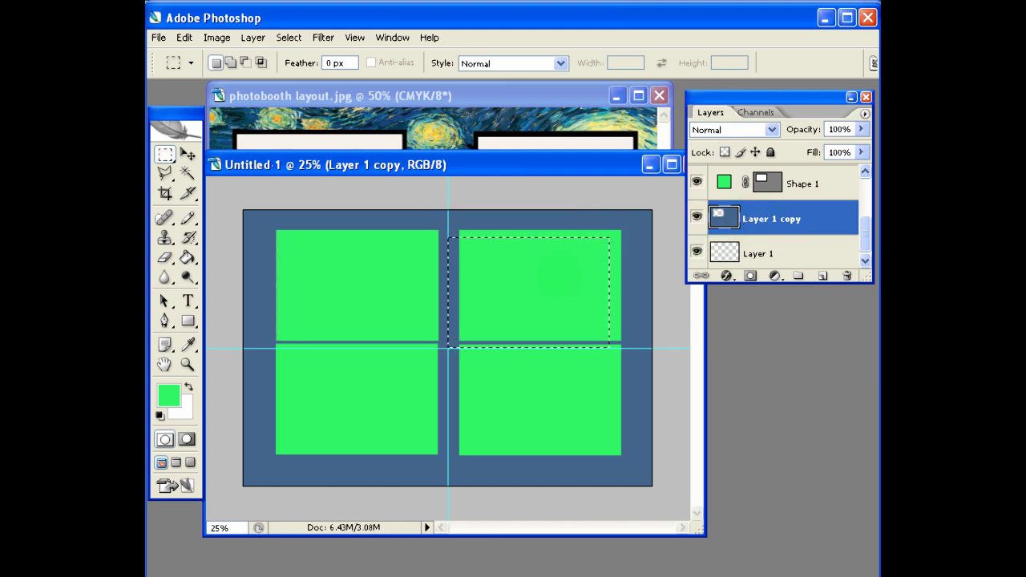
pyautogui.press('Right')
pyautogui.press('Right')
pyautogui.press('Right')
pyautogui.press('Right')
pyautogui.press('Right')
pyautogui.press('Right')
pyautogui.press('Right')
pyautogui.press('Right')
pyautogui.press('Right')
pyautogui.press('Right')
pyautogui.press('Right')
pyautogui.press('Right')
pyautogui.press('Right')
pyautogui.press('Right')
pyautogui.press('Right')
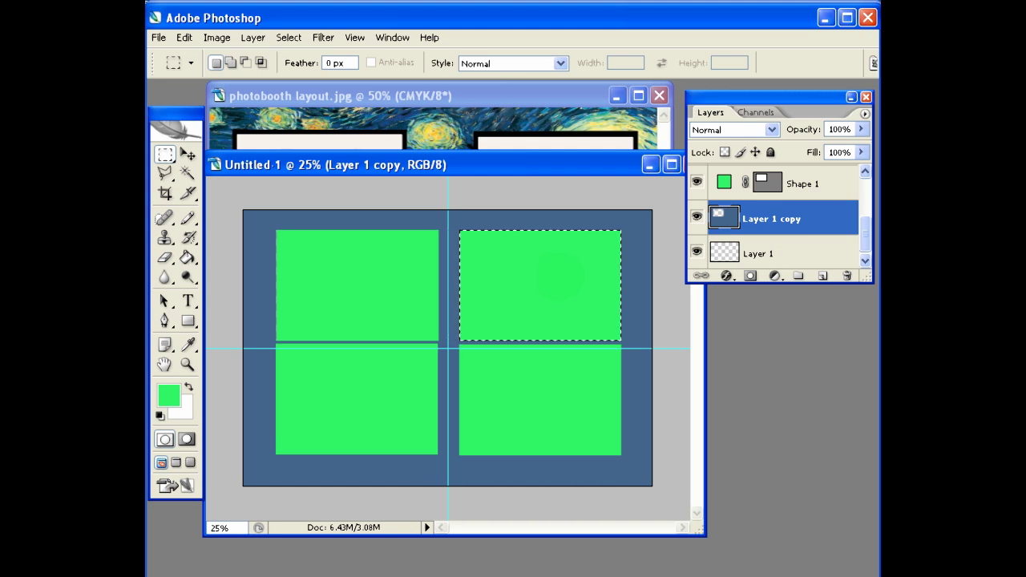
pyautogui.hotkey('alt', 'BackSpace')
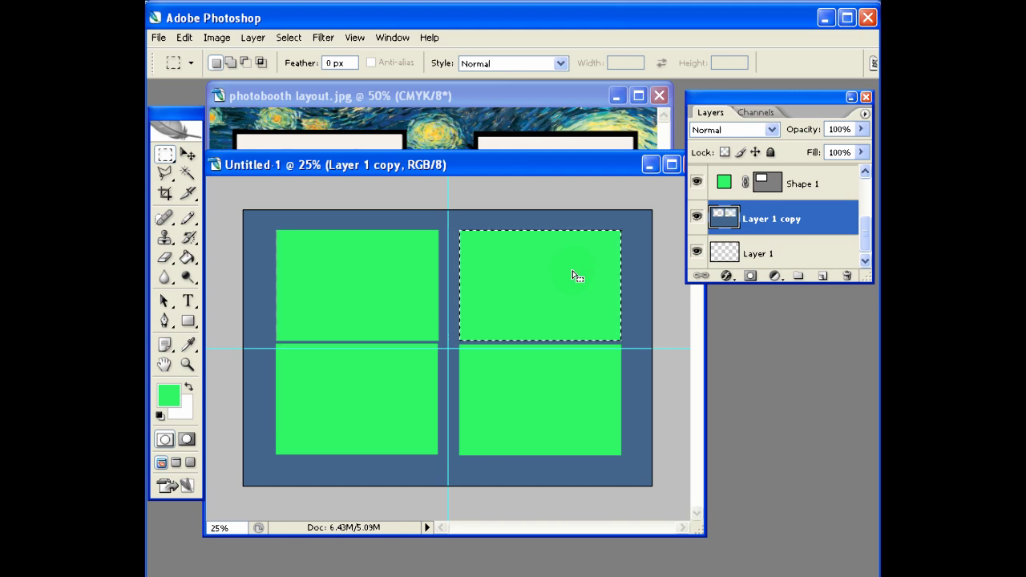
pyautogui.moveTo(572, 279); pyautogui.dragTo(335, 425)
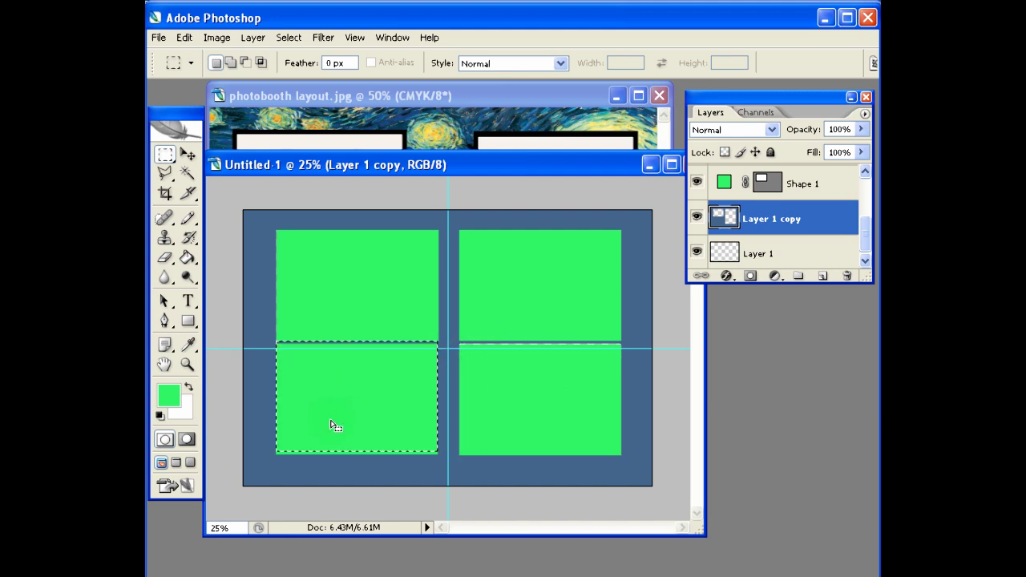
pyautogui.hotkey('alt', 'BackSpace')
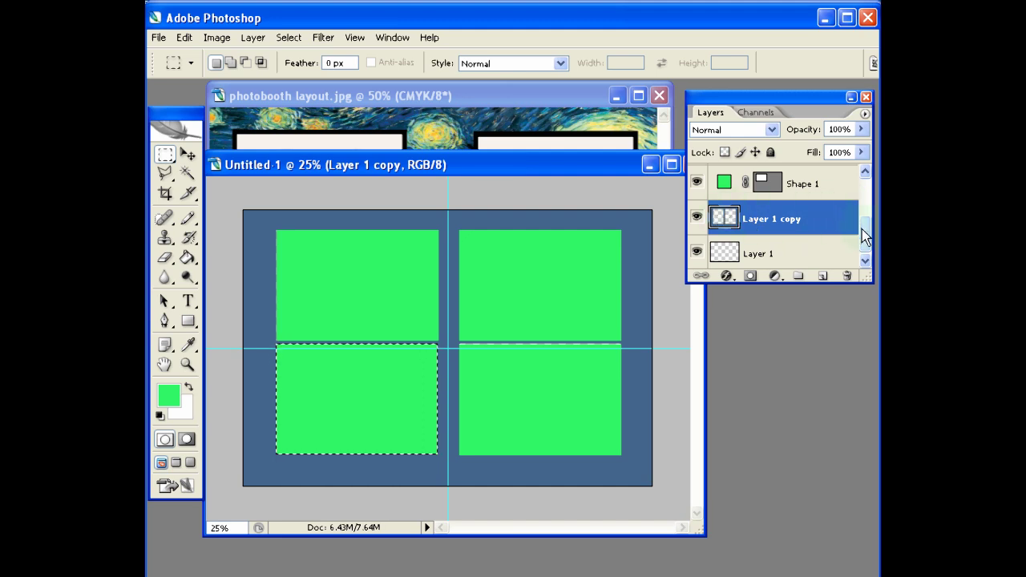
# Step: Delete the green shape layers and deselect
pyautogui.scroll(3, 853, 194)
pyautogui.moveTo(817, 172); pyautogui.dragTo(846, 275)
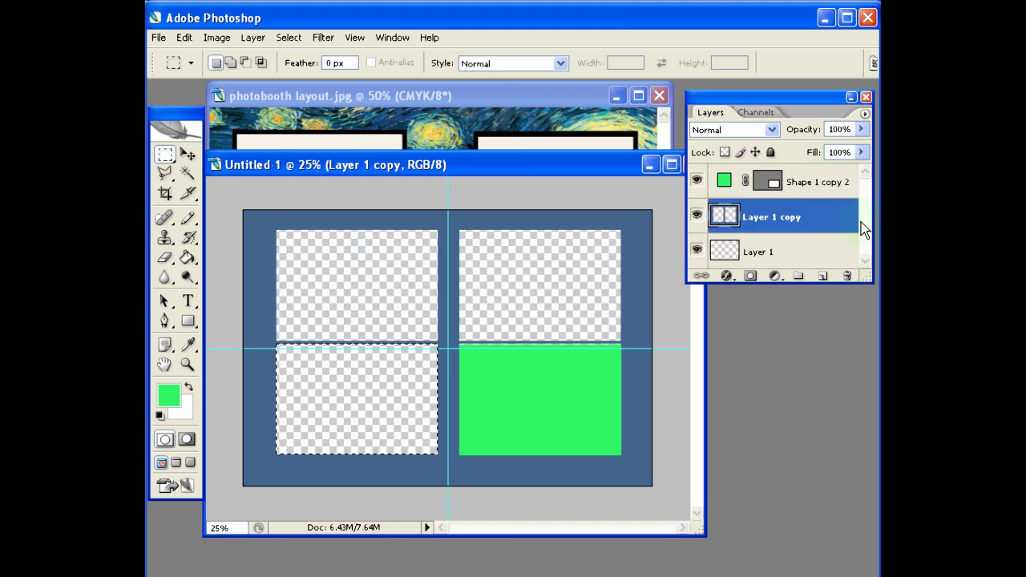
pyautogui.moveTo(817, 178); pyautogui.dragTo(850, 275)
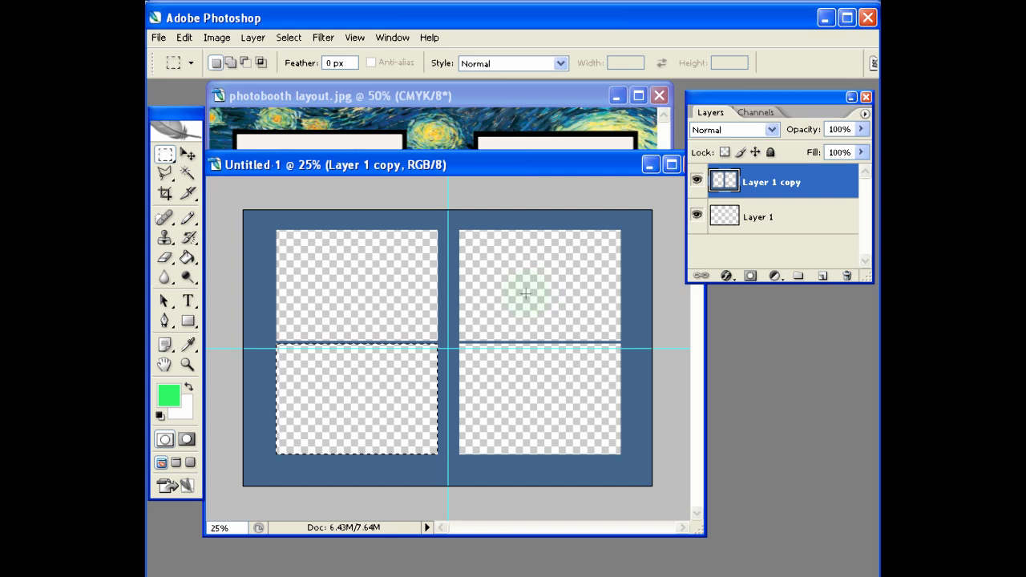
pyautogui.click(398, 351)
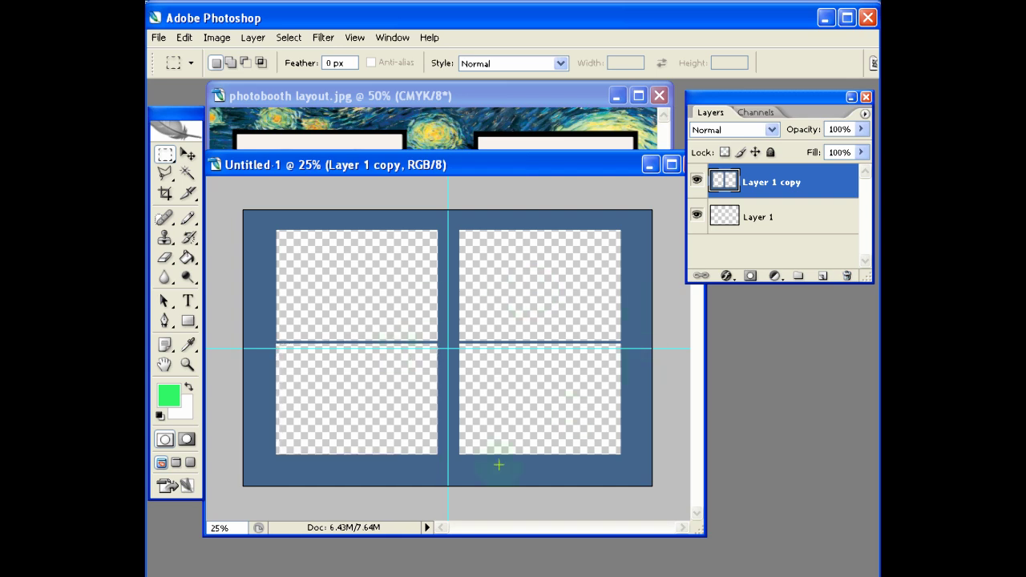
# Step: Add white text 'Newcastle University Graduation Ball 2013' in a text box across the bottom
pyautogui.click(187, 300)
pyautogui.moveTo(637, 477); pyautogui.dragTo(258, 446)
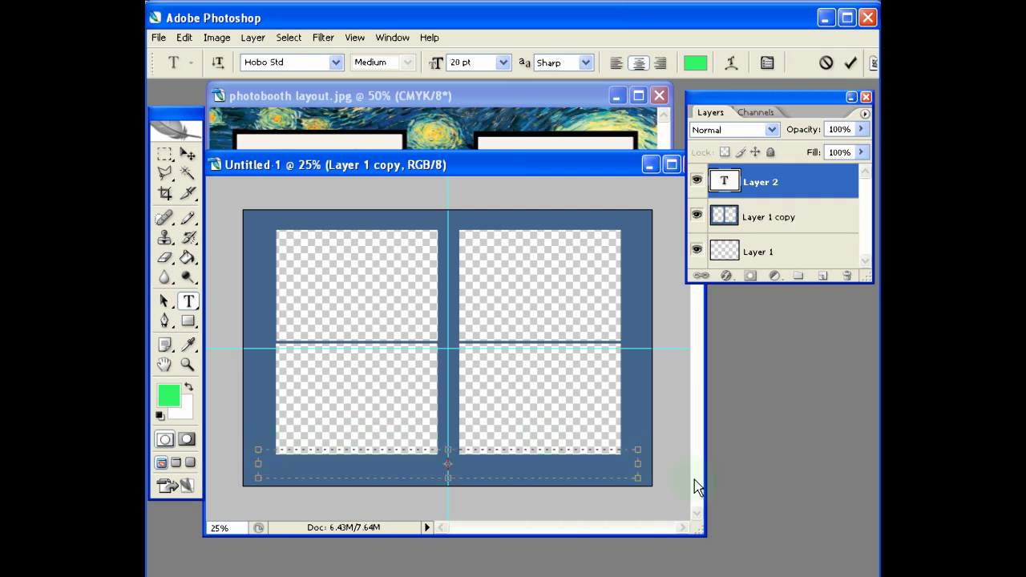
pyautogui.click(695, 62)
pyautogui.click(346, 320)
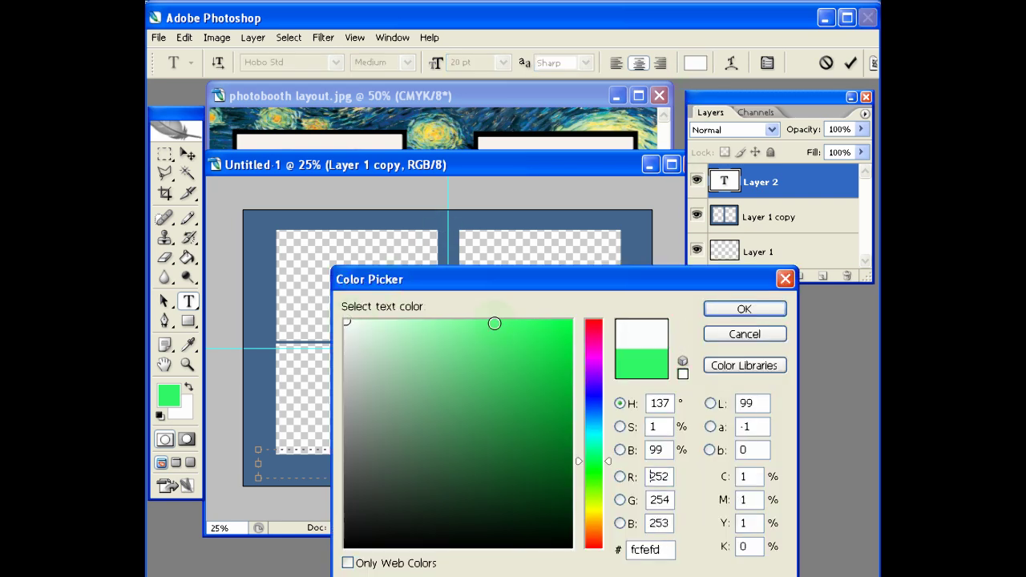
pyautogui.click(739, 309)
pyautogui.write('Newcastle')
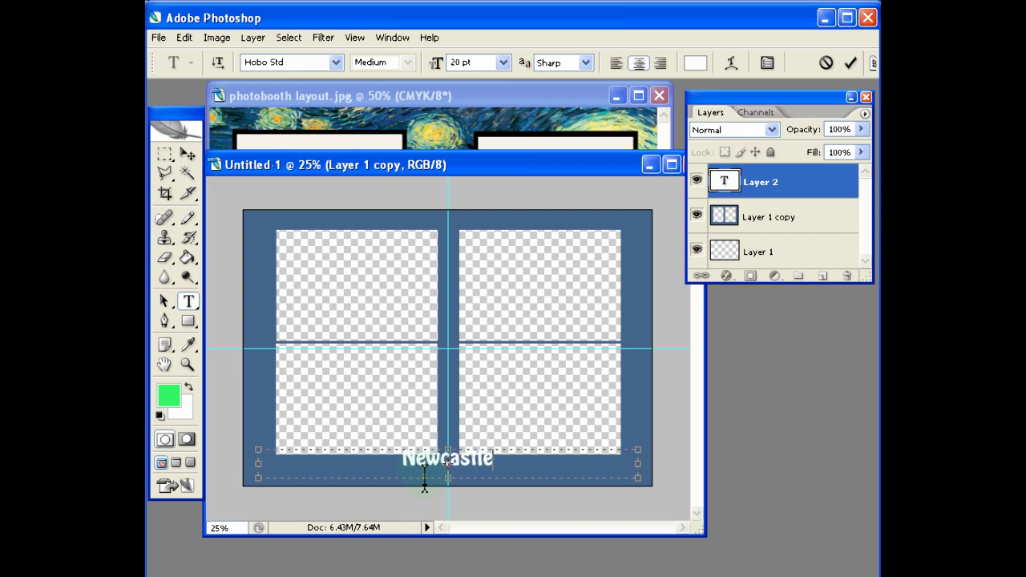
pyautogui.write(' Univ')
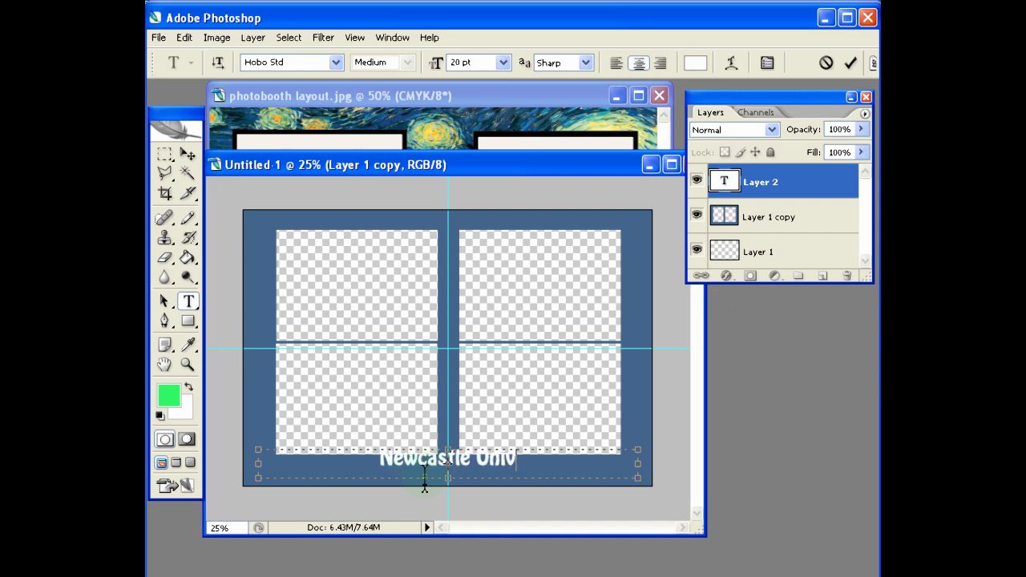
pyautogui.write('ersity Gradu')
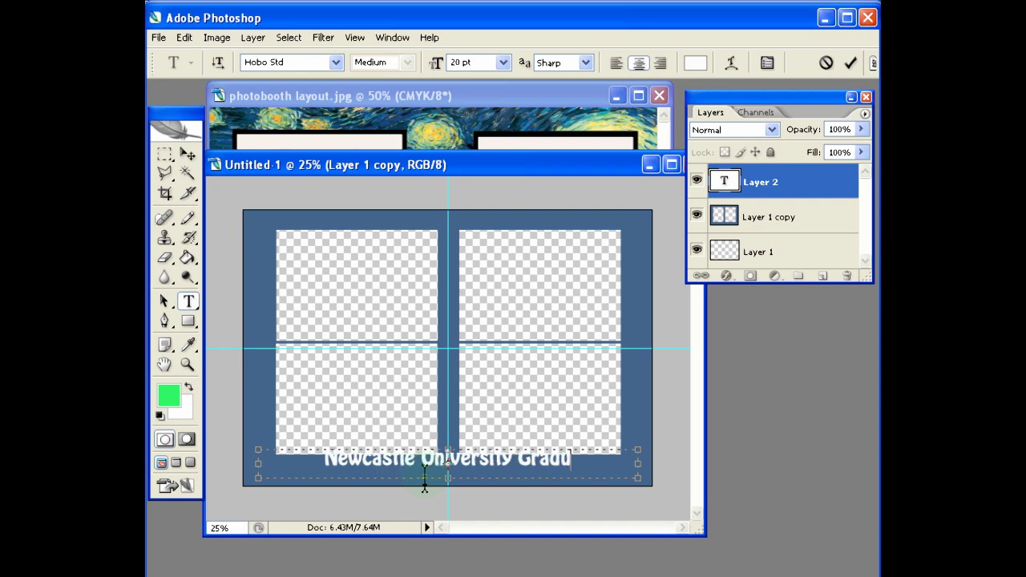
pyautogui.write('ation Ball 201')
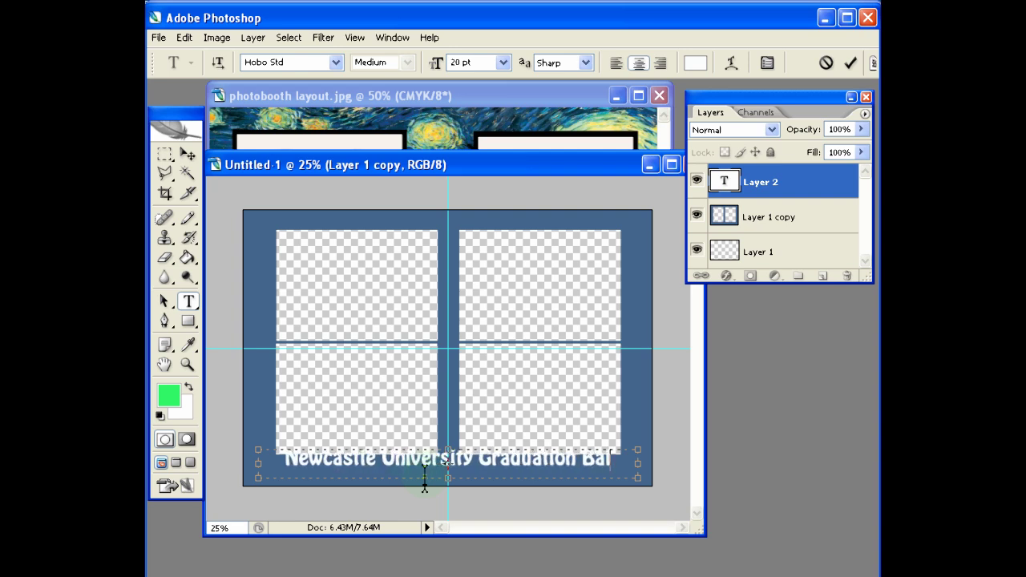
pyautogui.press('BackSpace')
pyautogui.press('BackSpace')
pyautogui.press('BackSpace')
pyautogui.press('BackSpace')
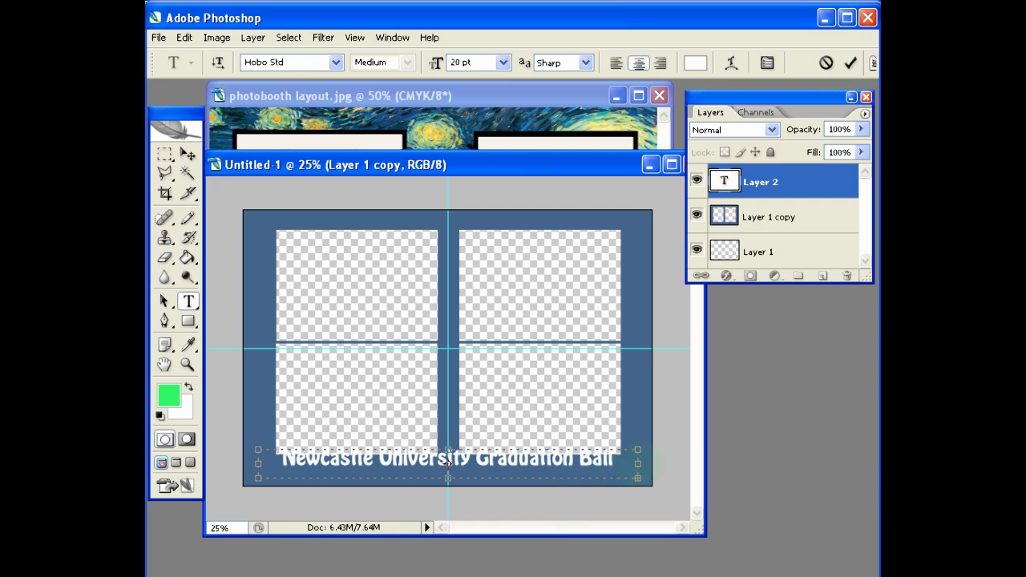
pyautogui.write('2013')
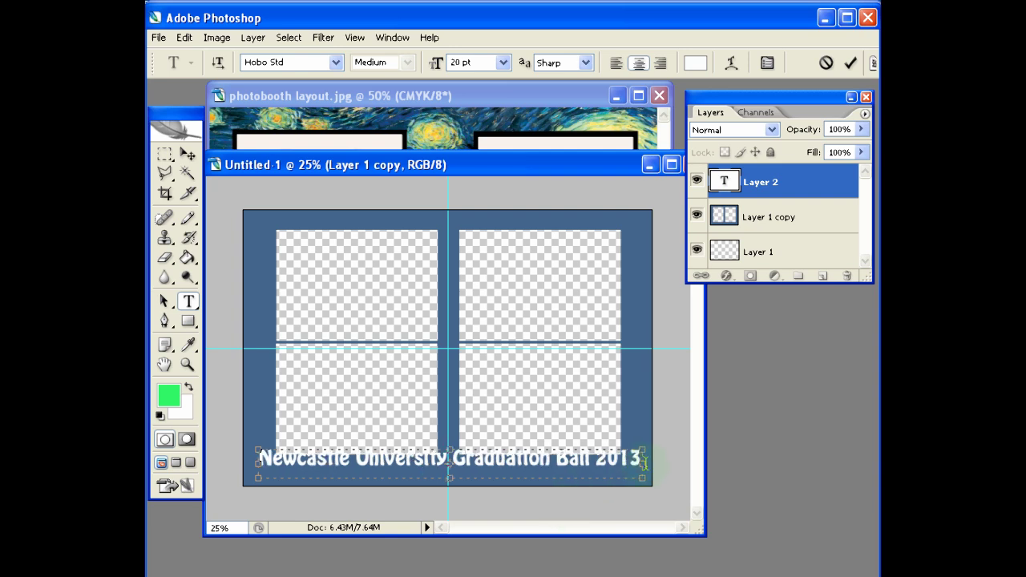
pyautogui.click(850, 63)
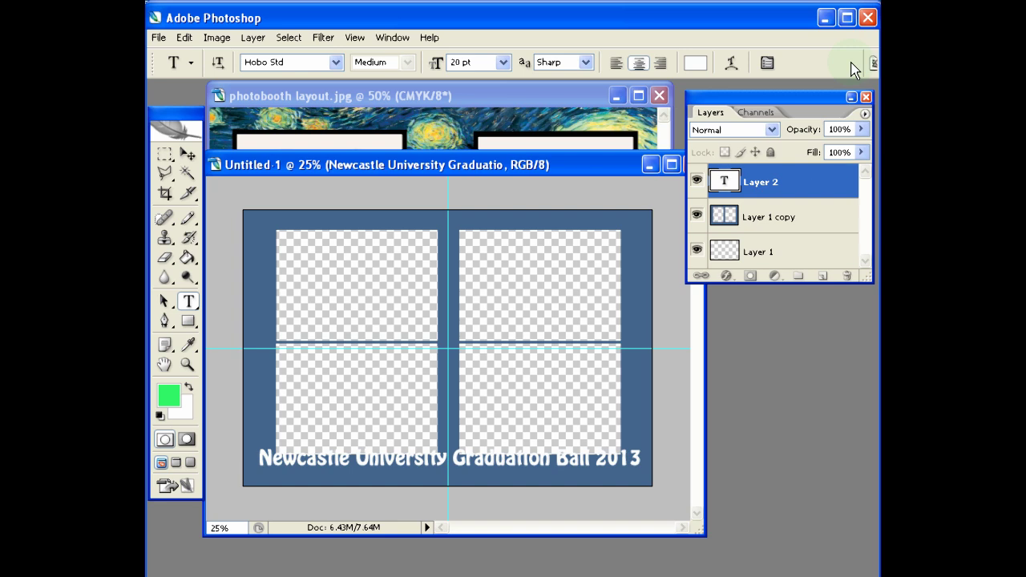
pyautogui.click(752, 218)
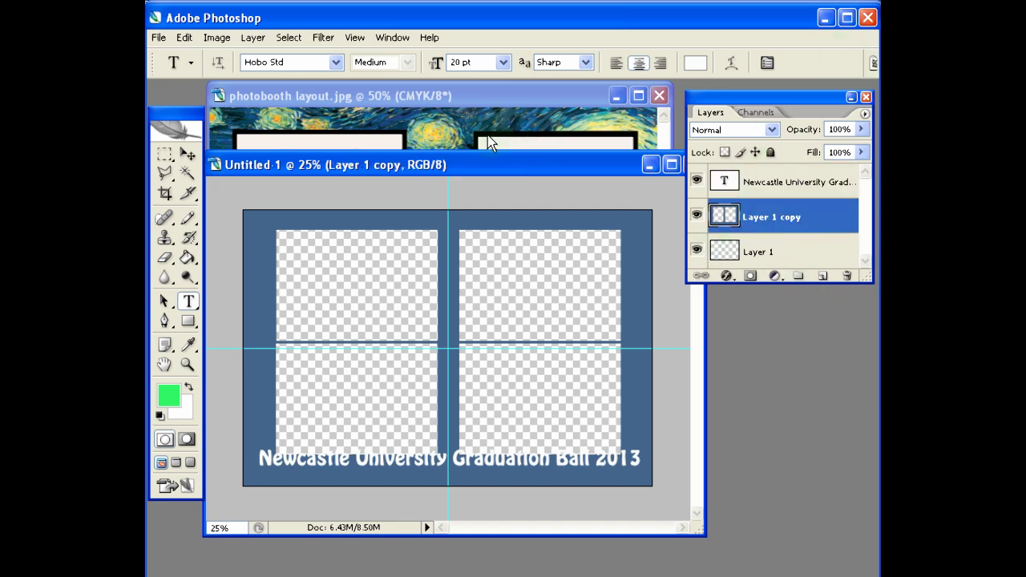
# Step: Apply a 15 px black Stroke layer style to Layer 1 copy
pyautogui.click(726, 277)
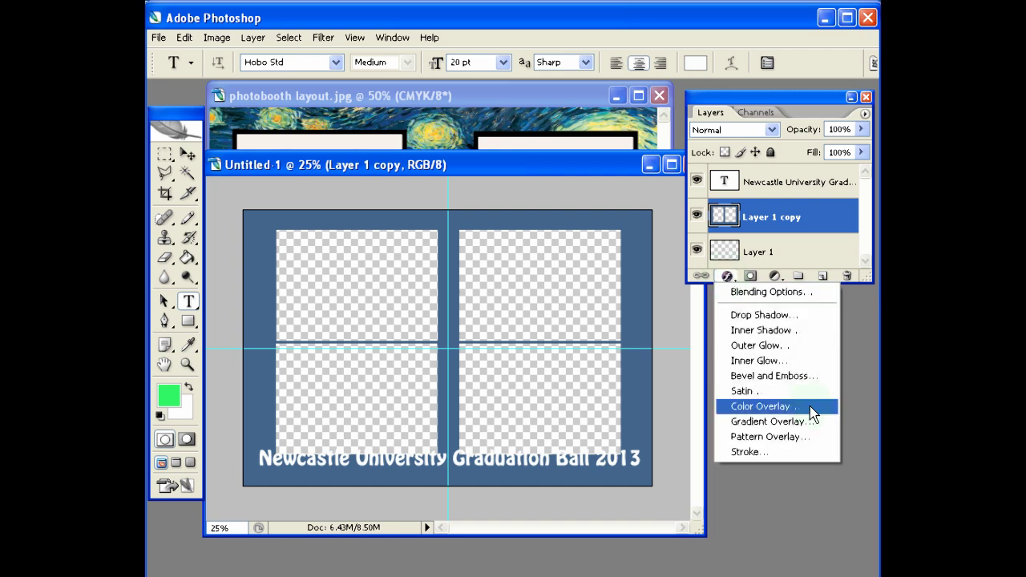
pyautogui.click(774, 454)
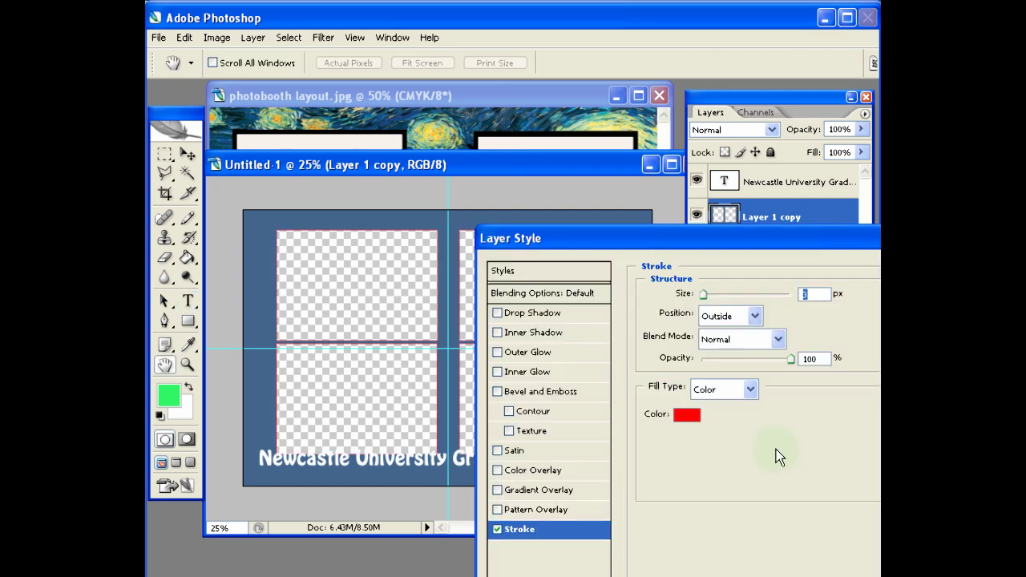
pyautogui.write('15')
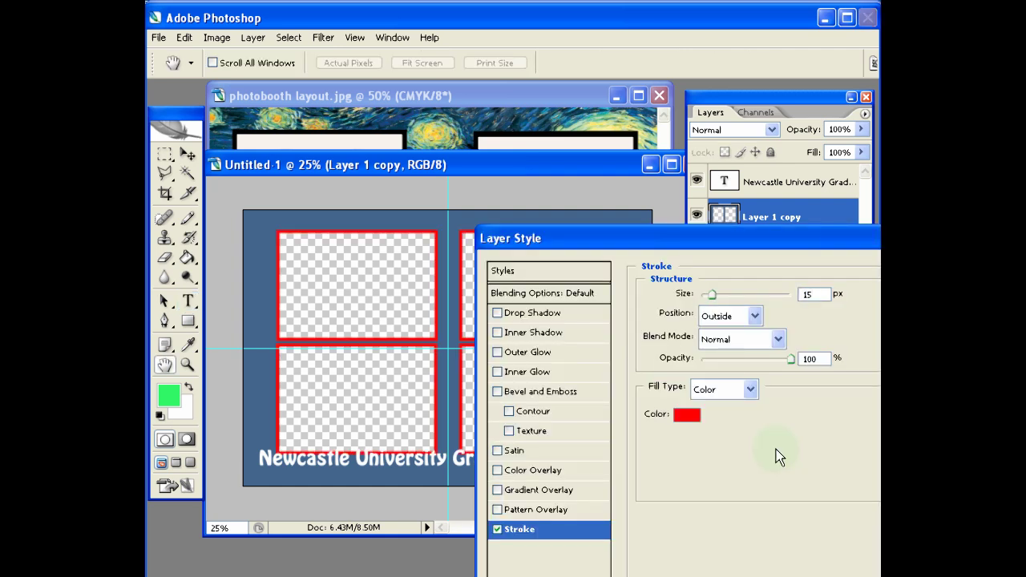
pyautogui.click(673, 415)
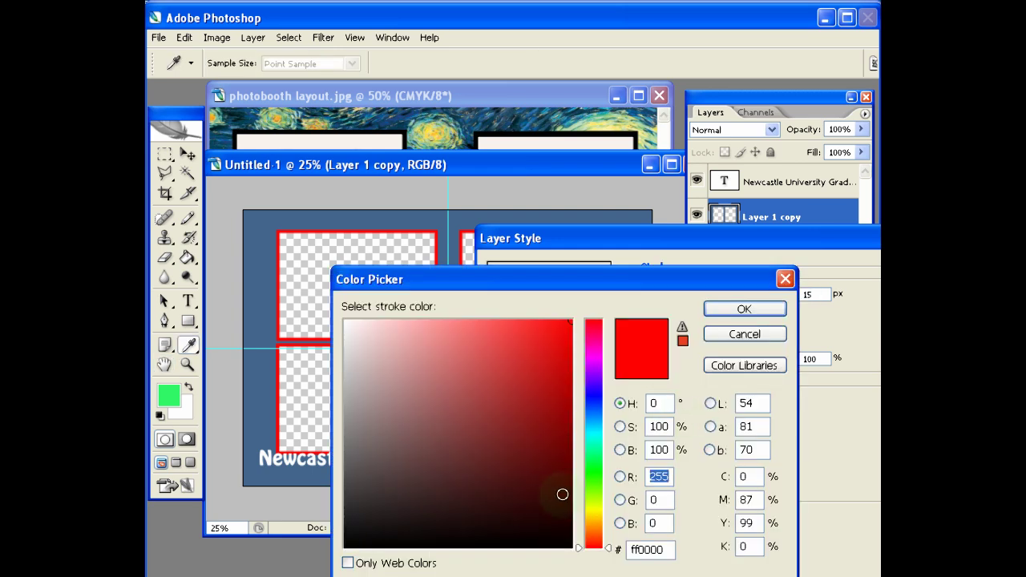
pyautogui.click(566, 547)
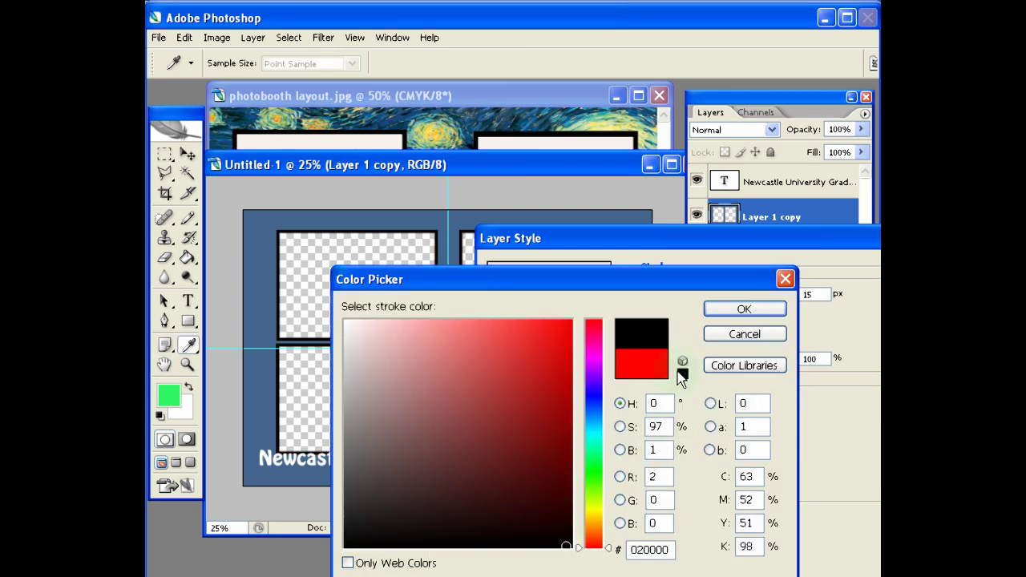
pyautogui.click(735, 309)
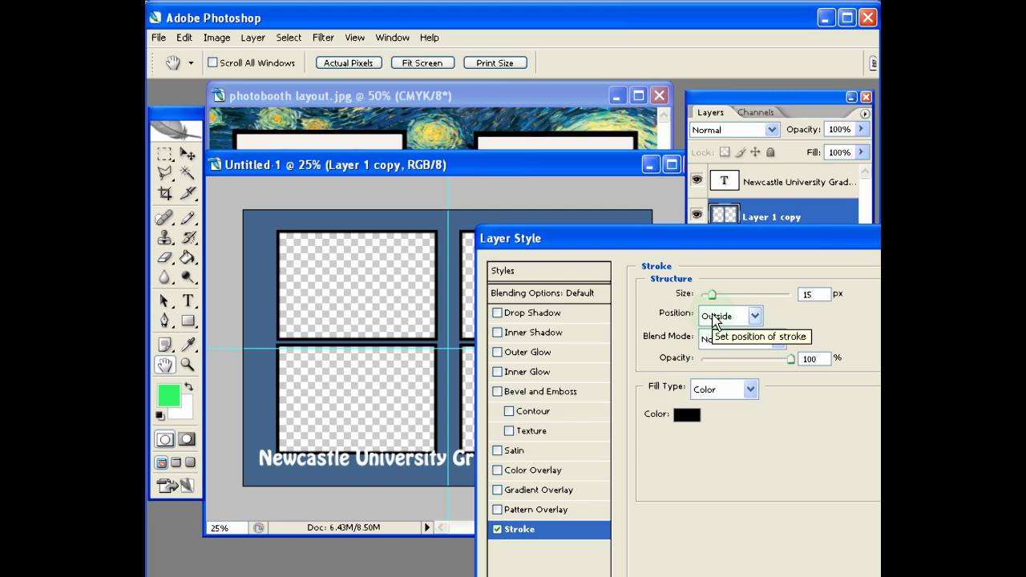
pyautogui.press('Return')
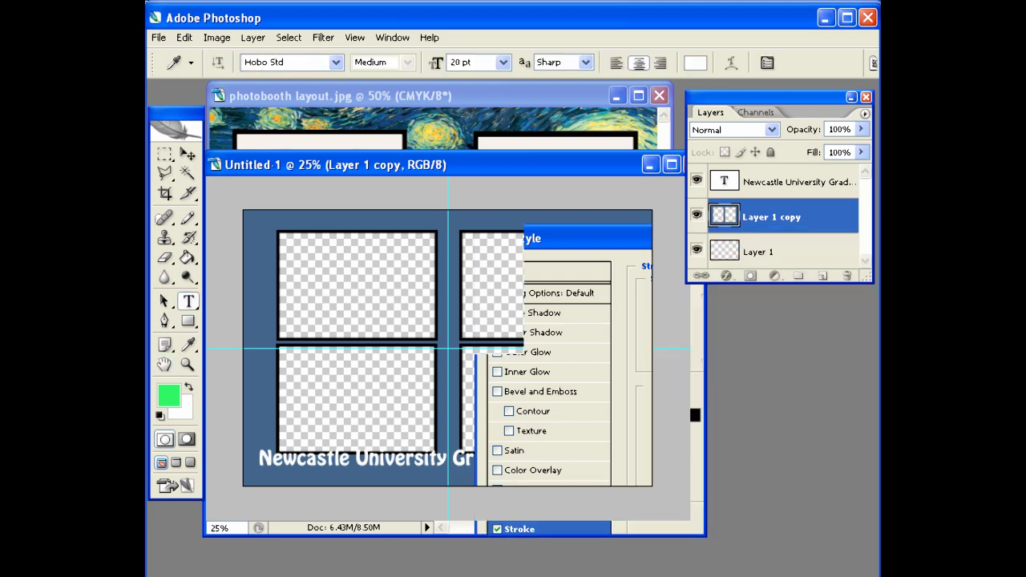
pyautogui.click(157, 38)
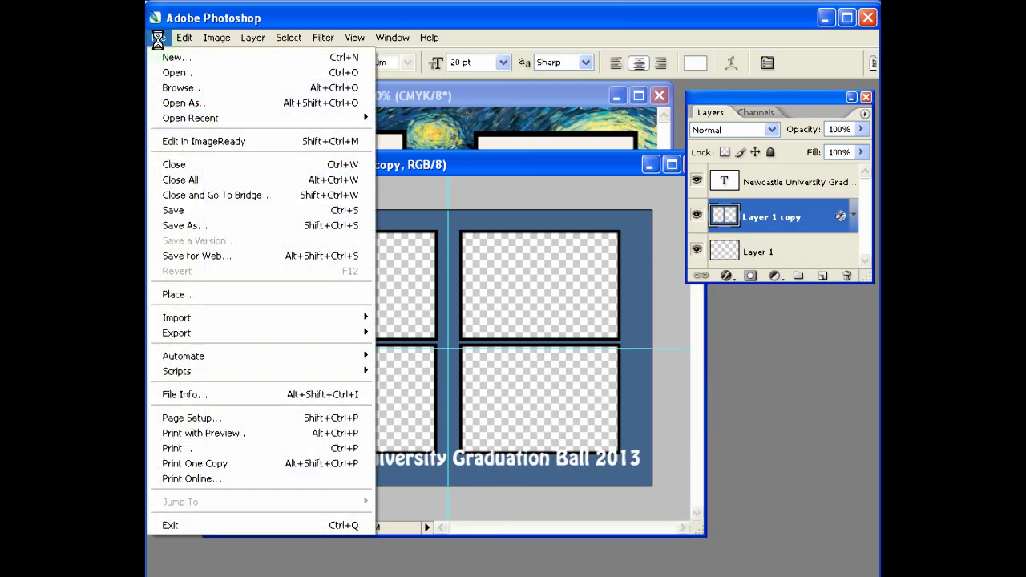
# Step: Save the layout in PNG format as overlay.png, replacing the existing file
pyautogui.click(184, 226)
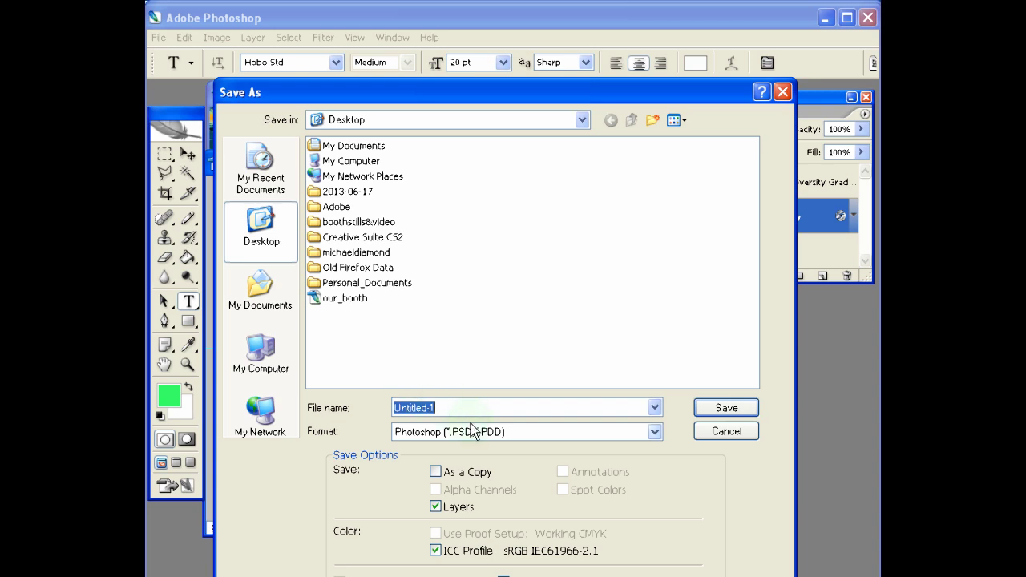
pyautogui.click(653, 433)
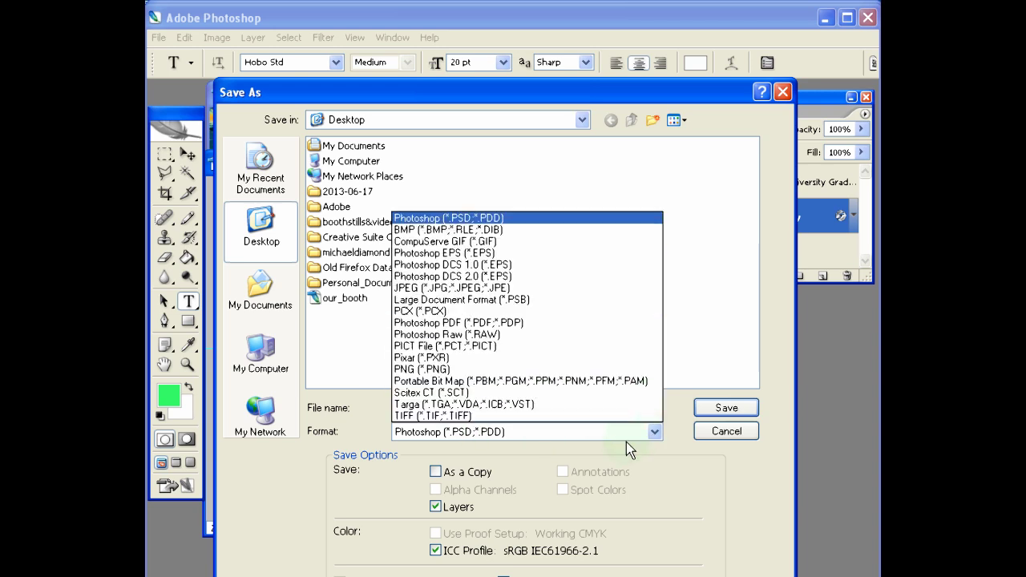
pyautogui.click(519, 367)
pyautogui.click(472, 404)
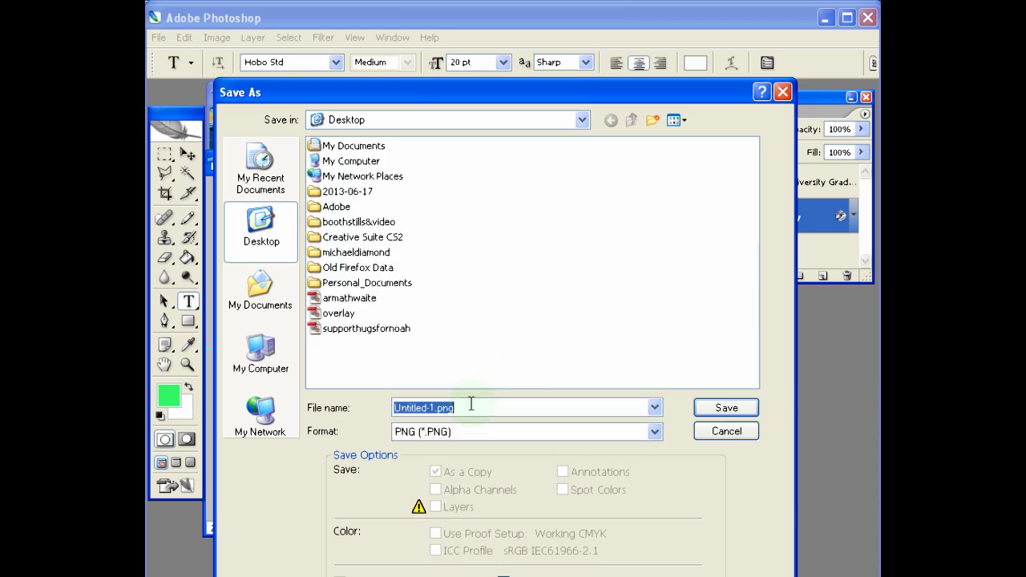
pyautogui.write('ov')
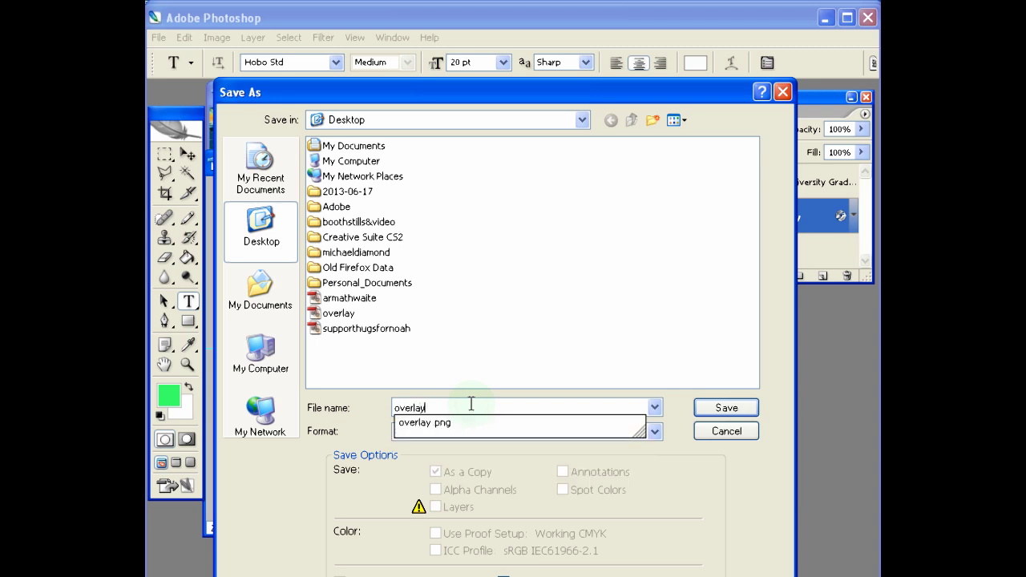
pyautogui.write('erlay')
pyautogui.click(656, 409)
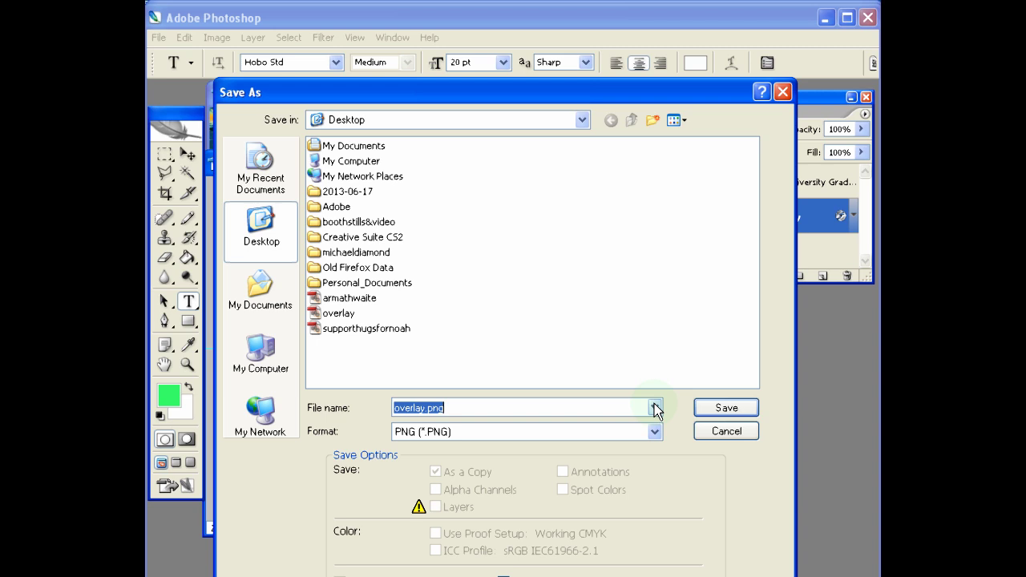
pyautogui.click(718, 407)
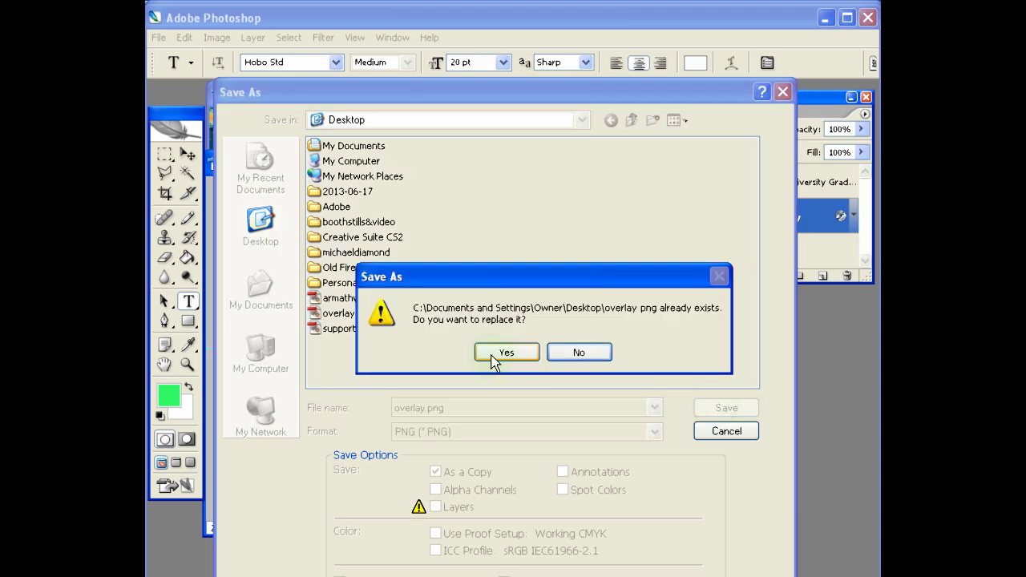
pyautogui.click(492, 356)
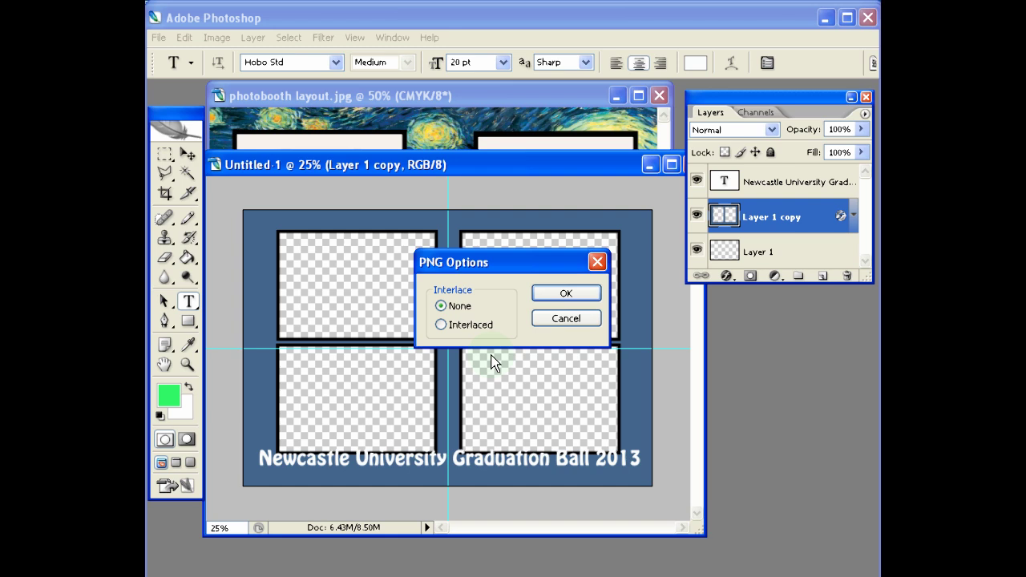